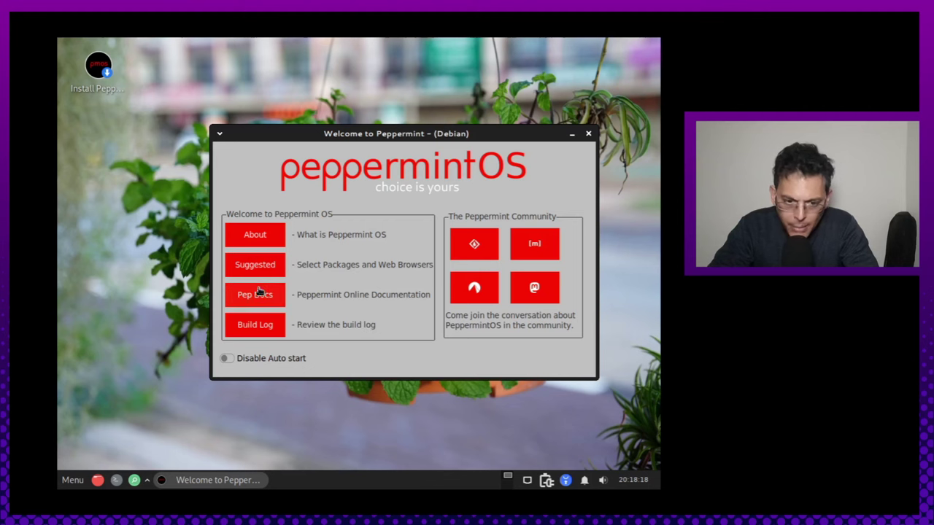
Step: Set the display to 1920x1080 in Settings > Display, keep it, and centre the welcome window
click(73, 480)
click(106, 355)
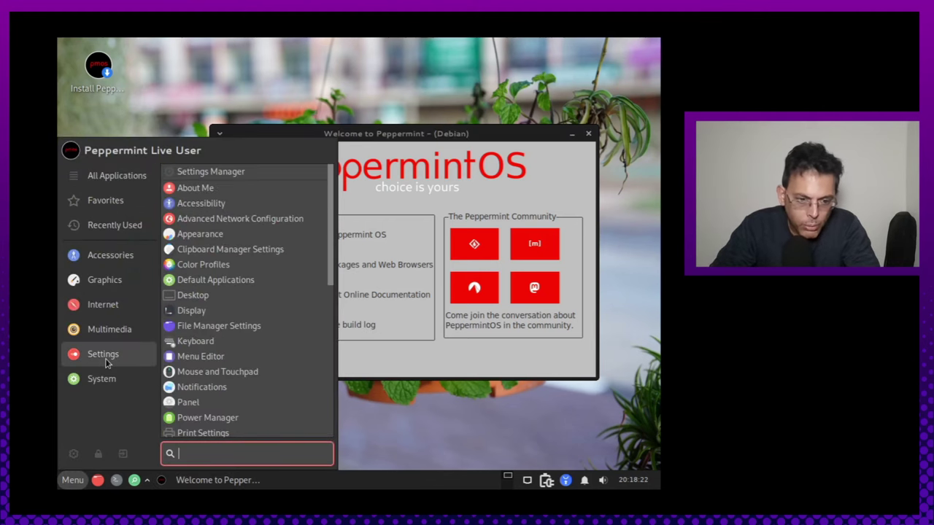
click(240, 310)
click(484, 208)
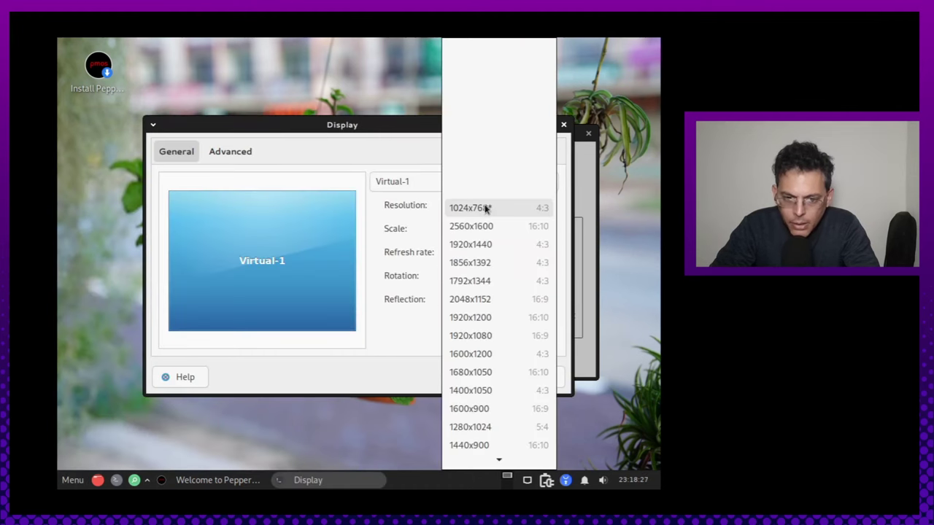
click(492, 335)
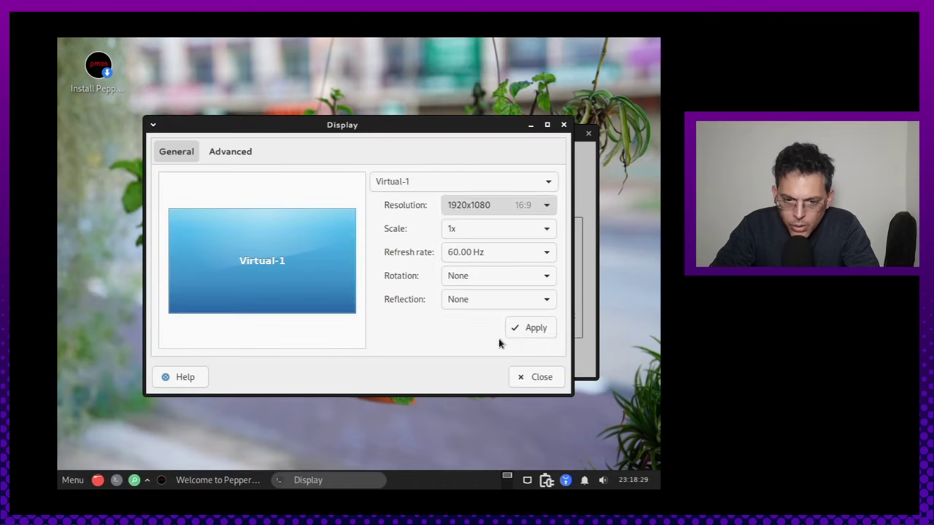
click(549, 334)
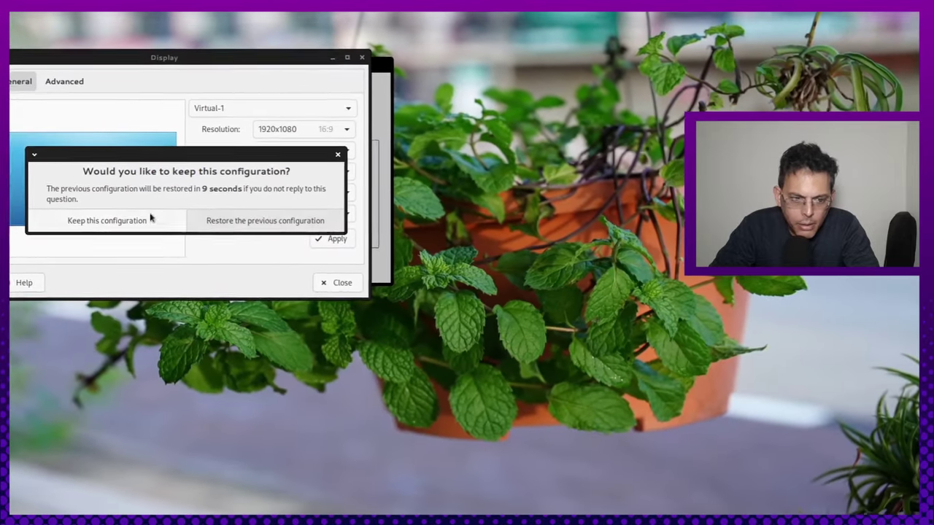
click(59, 215)
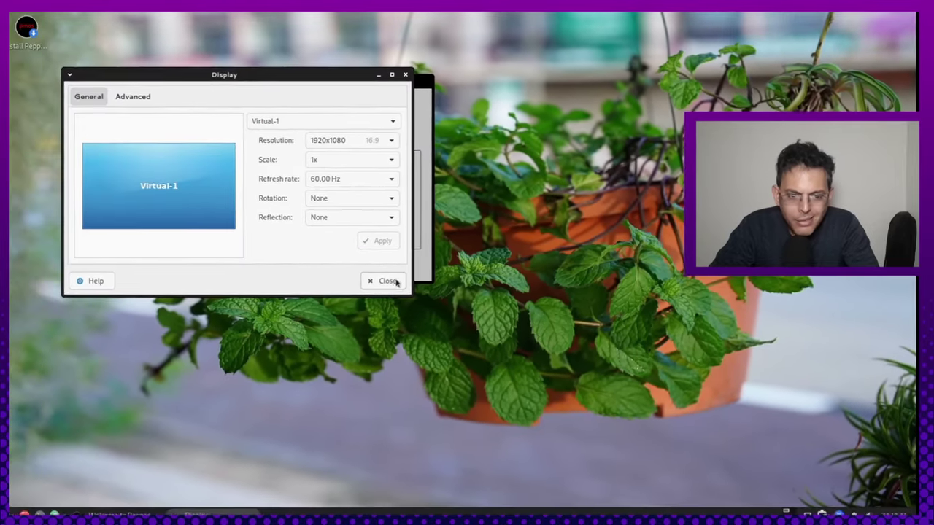
click(365, 282)
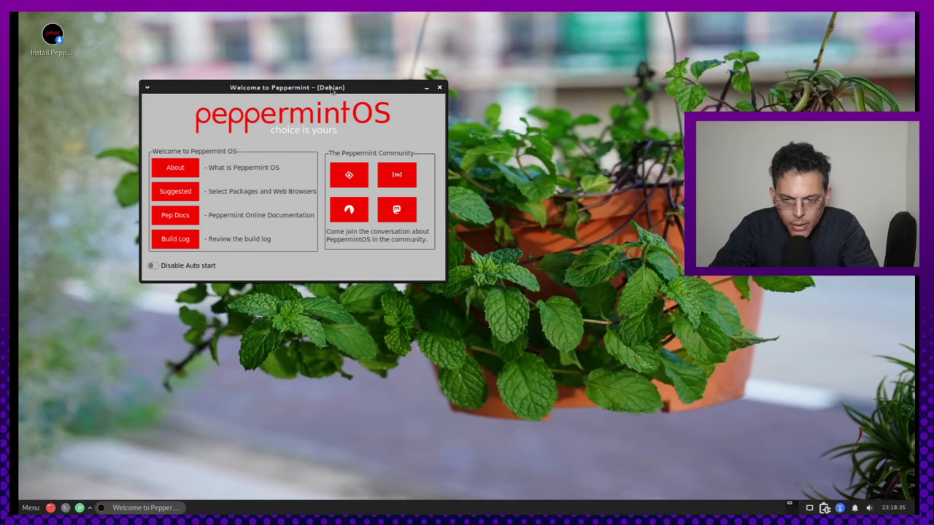
drag(330, 86, 492, 176)
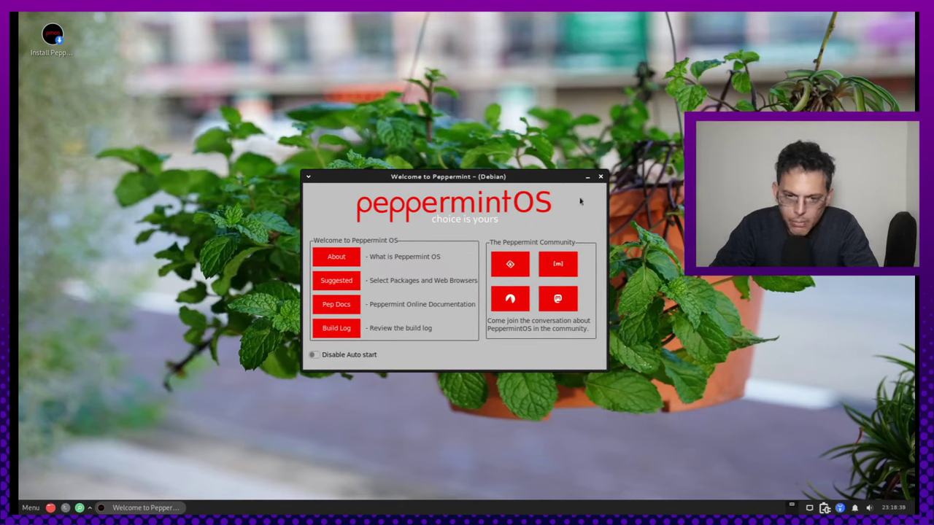
Step: Close the welcome window and switch the installer language to español de España
click(600, 177)
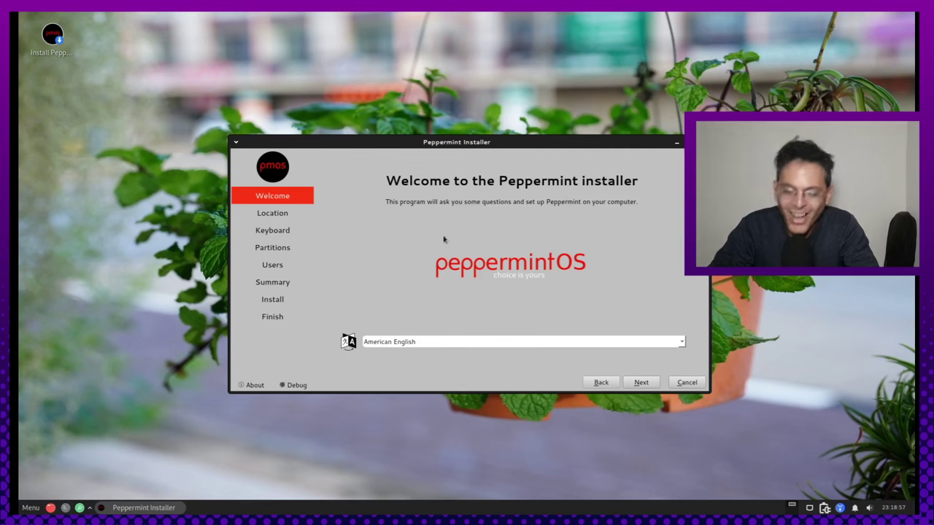
click(479, 343)
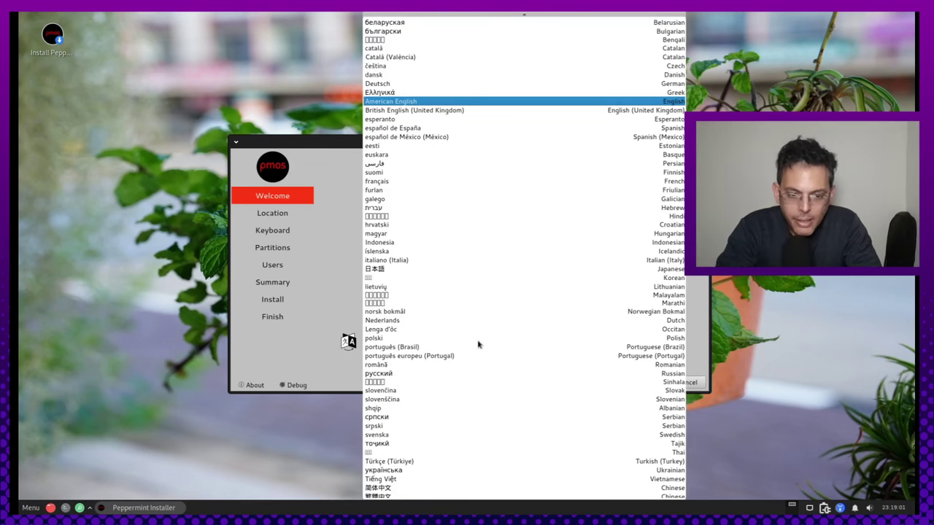
key(Down)
key(Down)
key(Down)
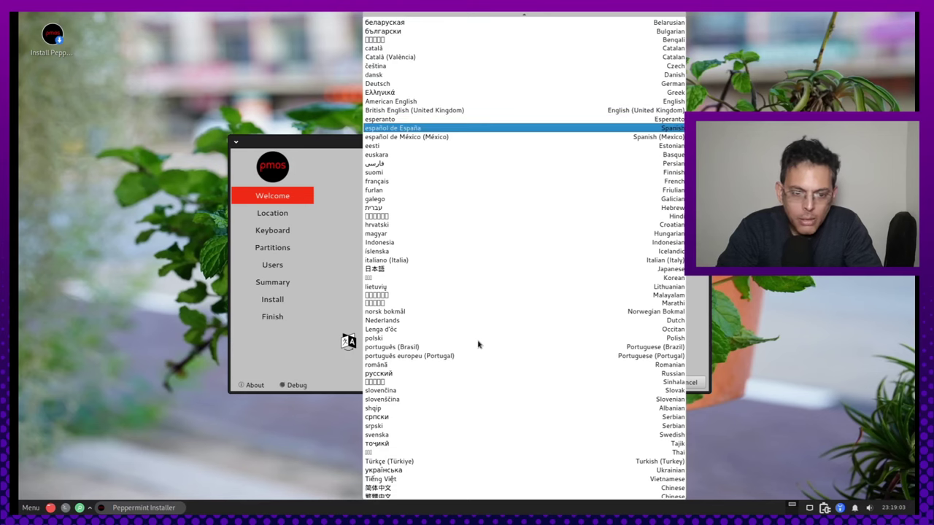
key(Return)
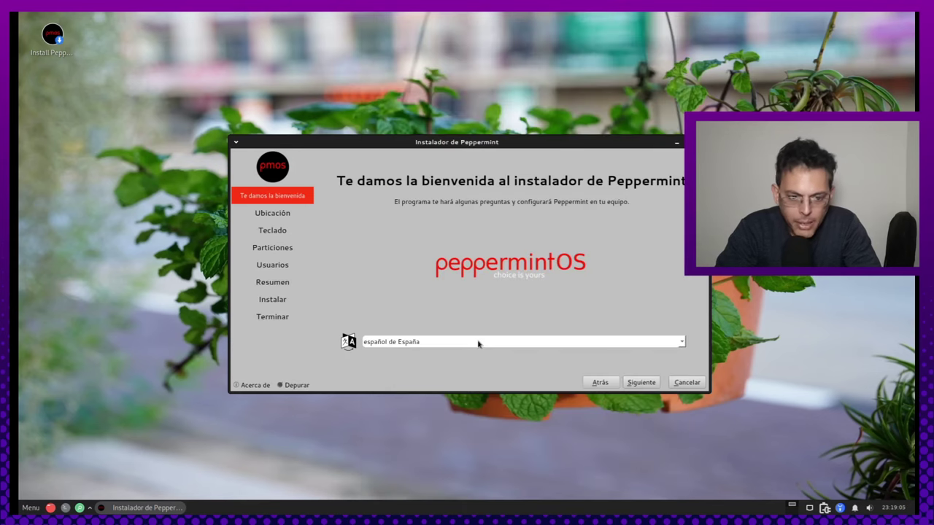
click(652, 381)
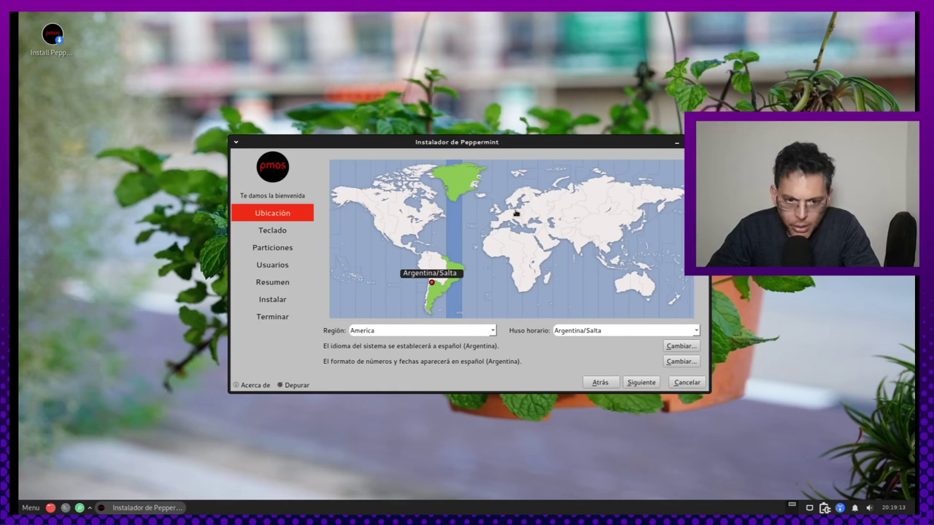
Step: Accept the Argentina/Salta time zone and choose the Spanish (Latin American) keyboard layout
click(648, 382)
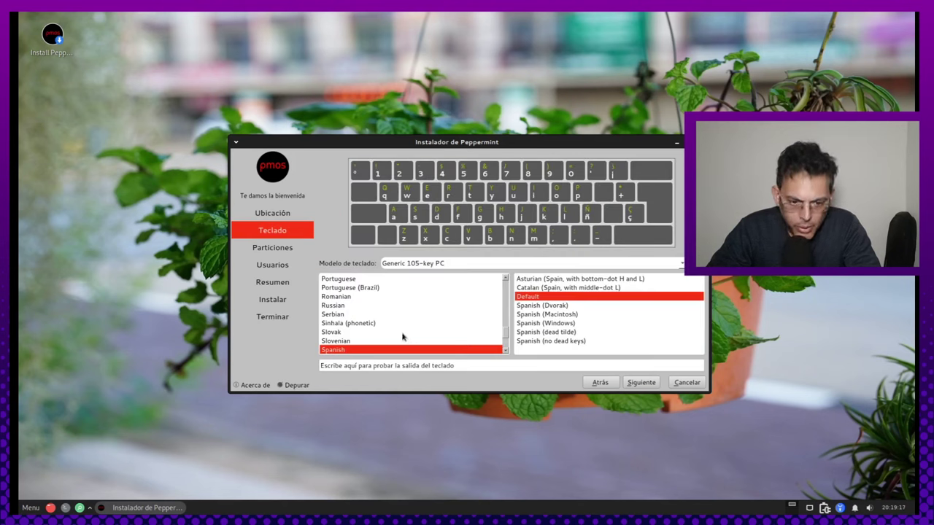
click(503, 351)
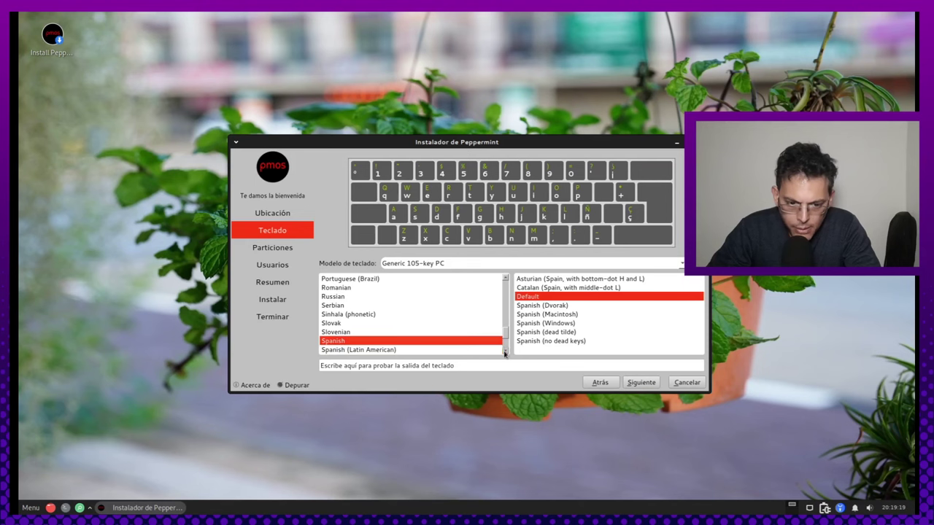
click(446, 350)
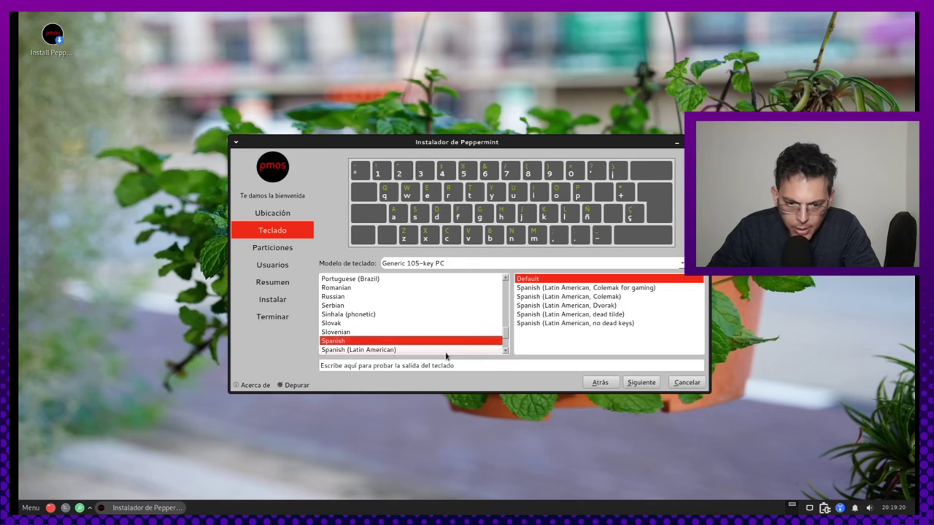
Step: Keep the erase-whole-disk partitioning option and continue to the user account step
click(642, 382)
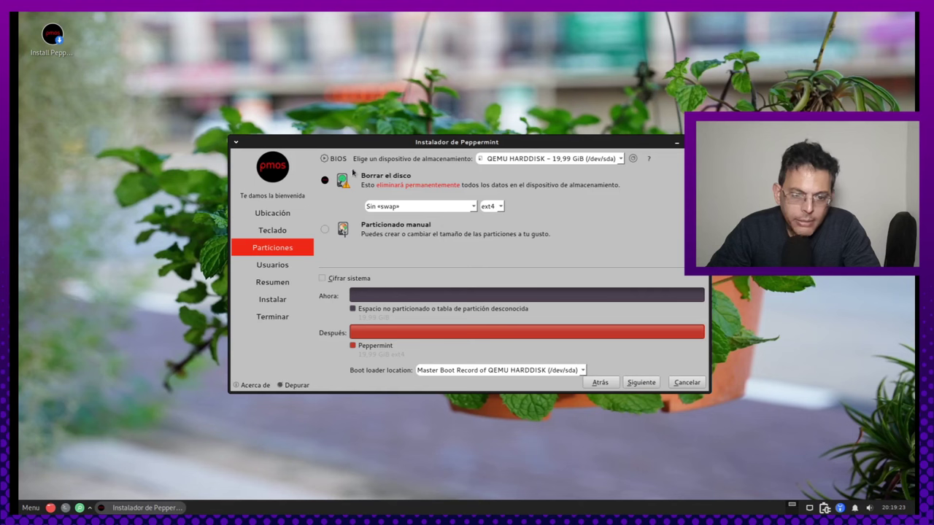
click(354, 226)
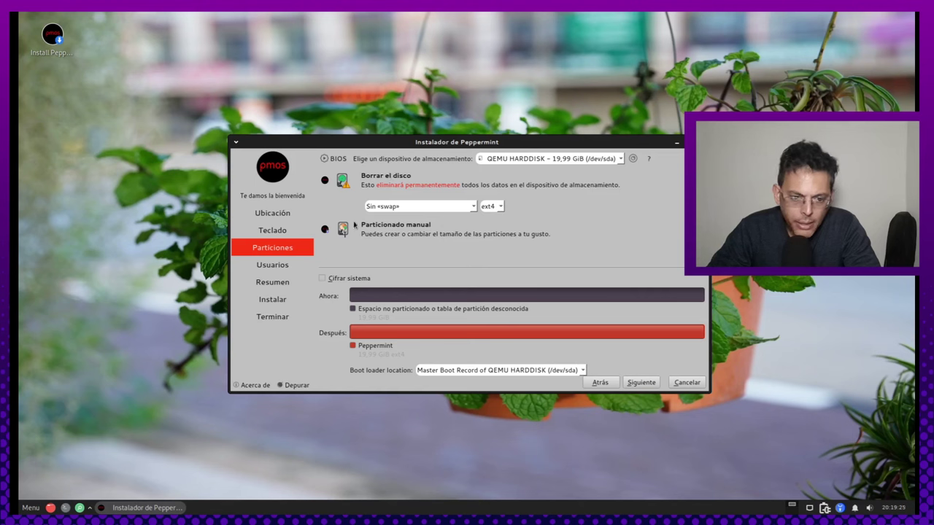
click(325, 180)
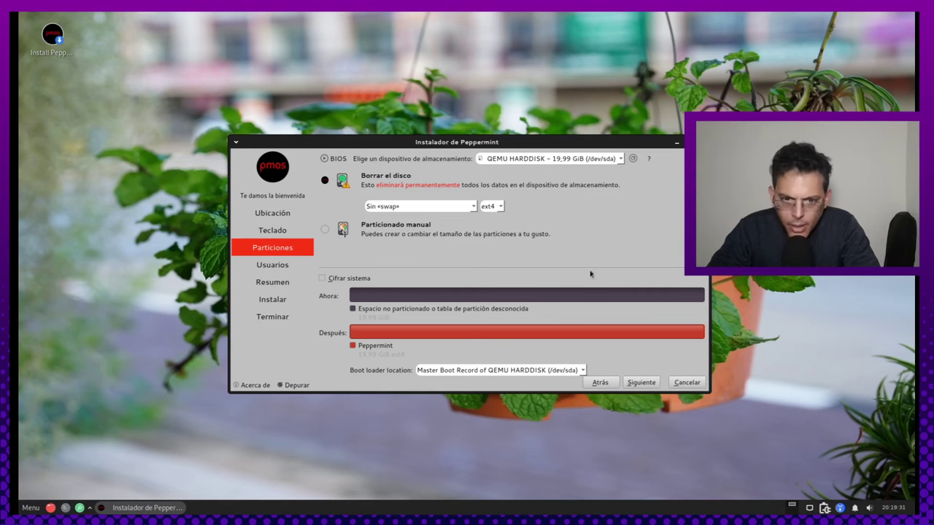
drag(525, 147, 532, 146)
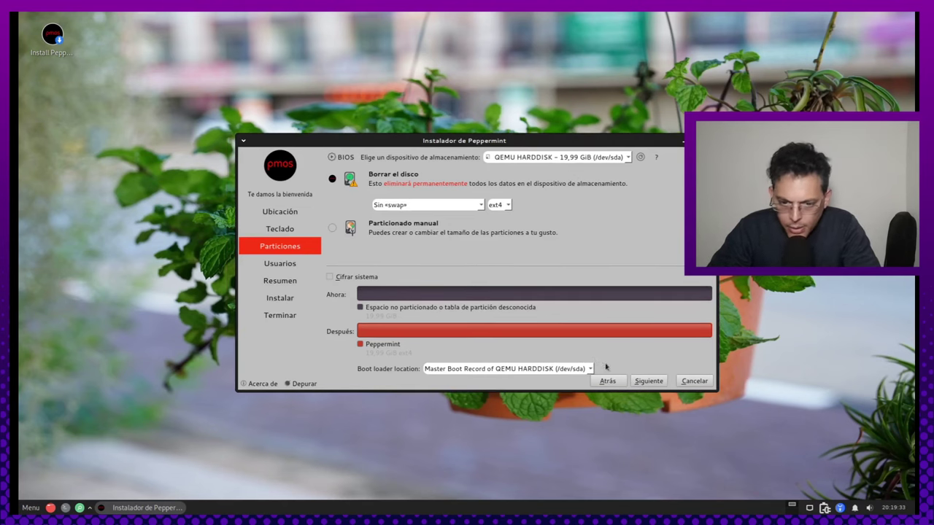
click(659, 382)
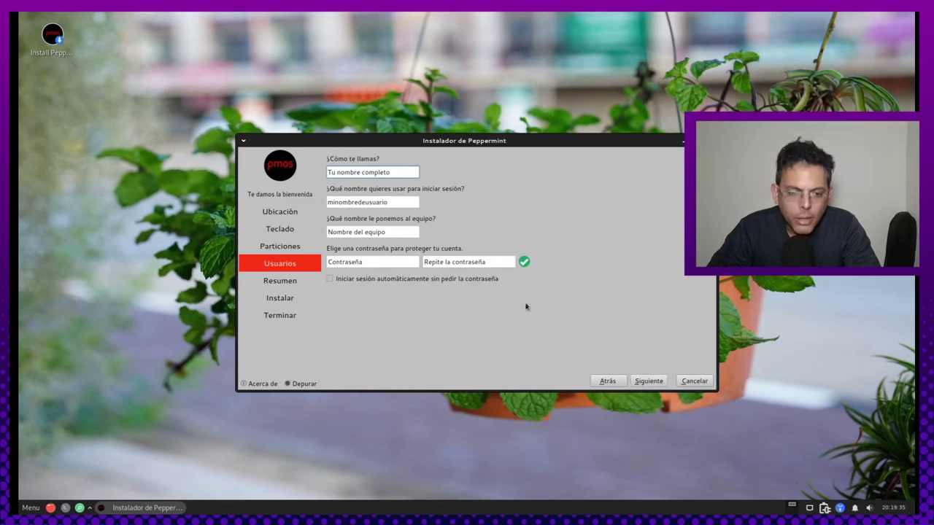
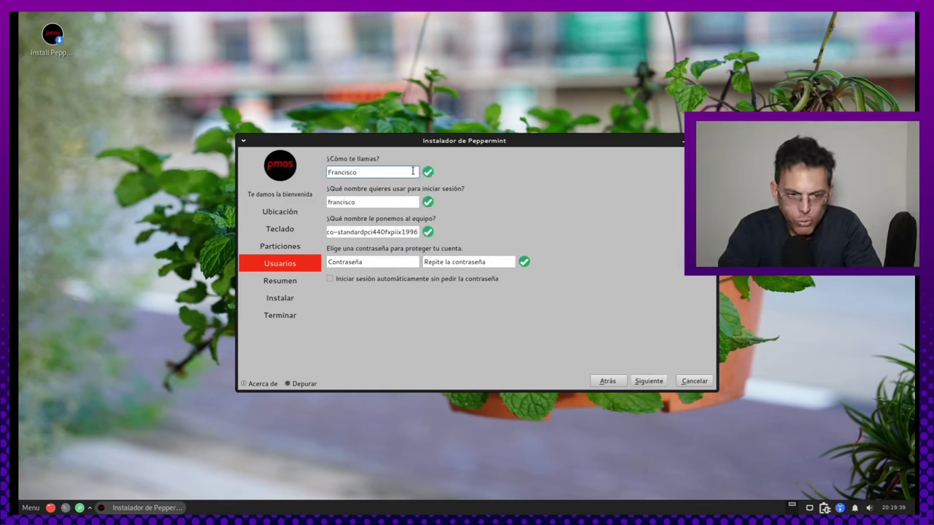
Step: Enter the user's full name, login name, computer name lgr-virtual and a matching password
key(Tab)
key(Tab)
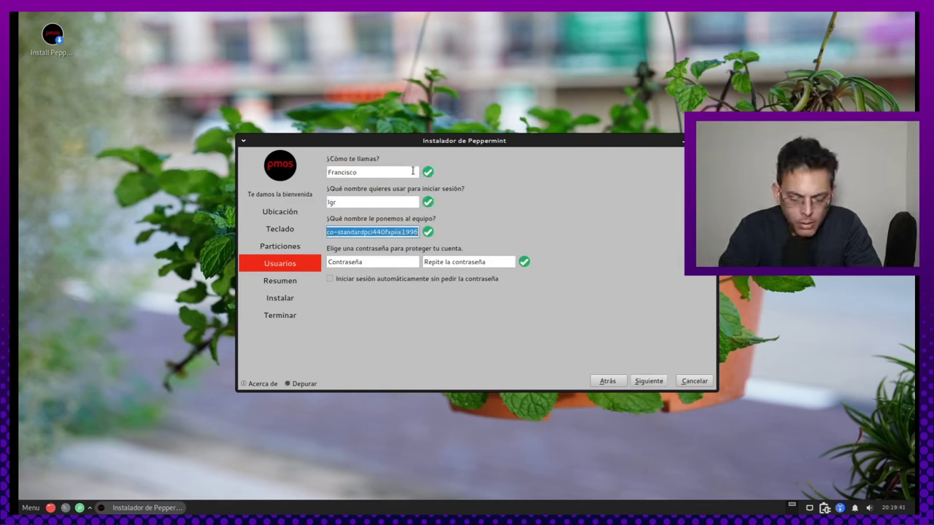
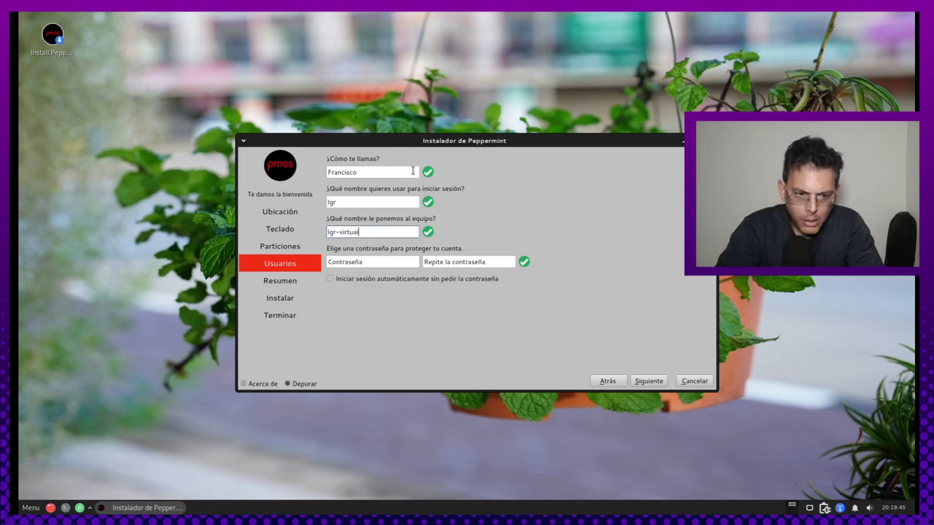
key(Tab)
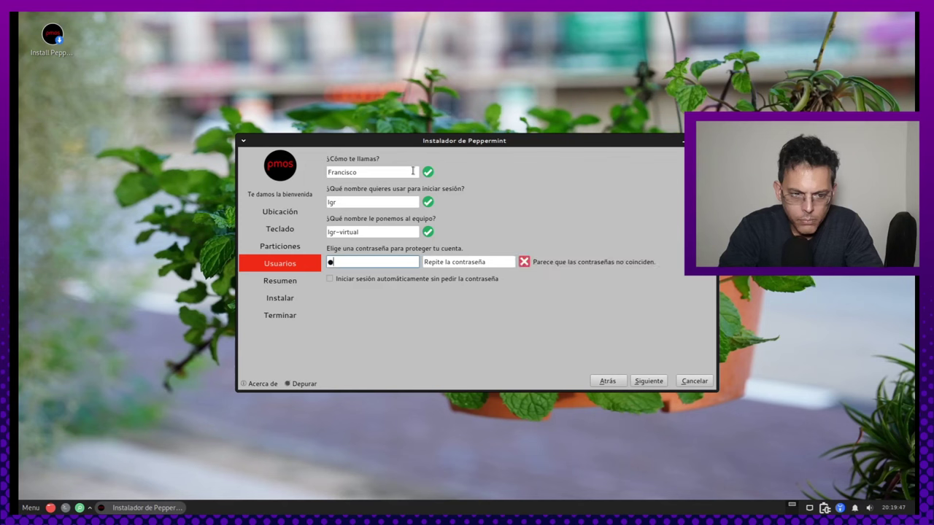
key(Tab)
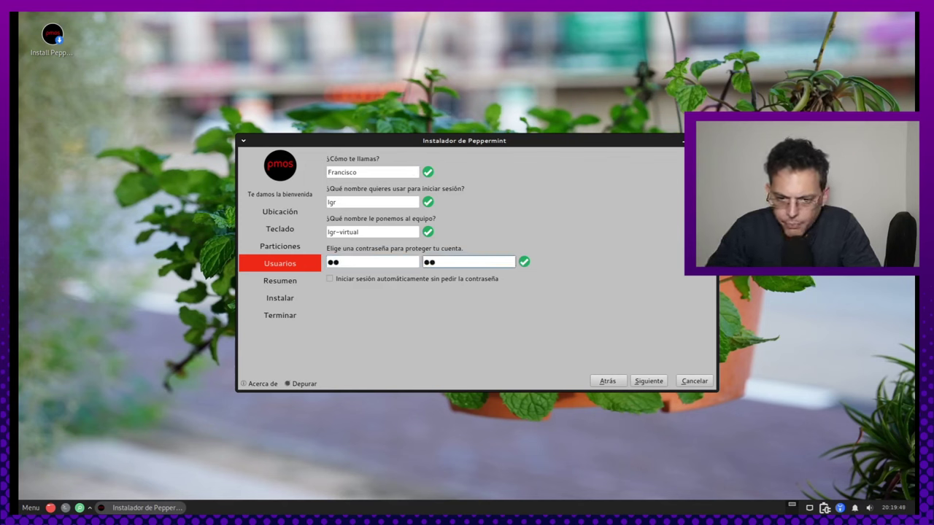
click(649, 380)
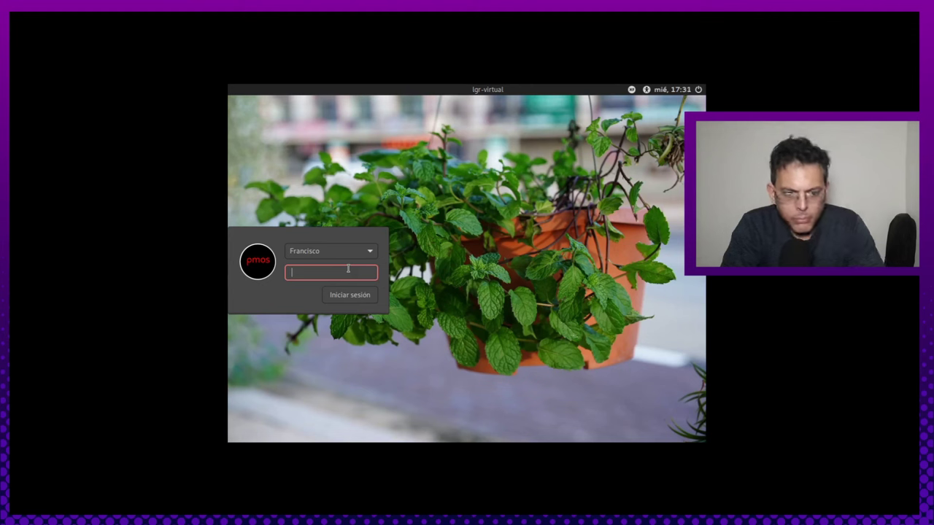
Step: Enter the account password at the login screen to reach the desktop
text(1)
key(Return)
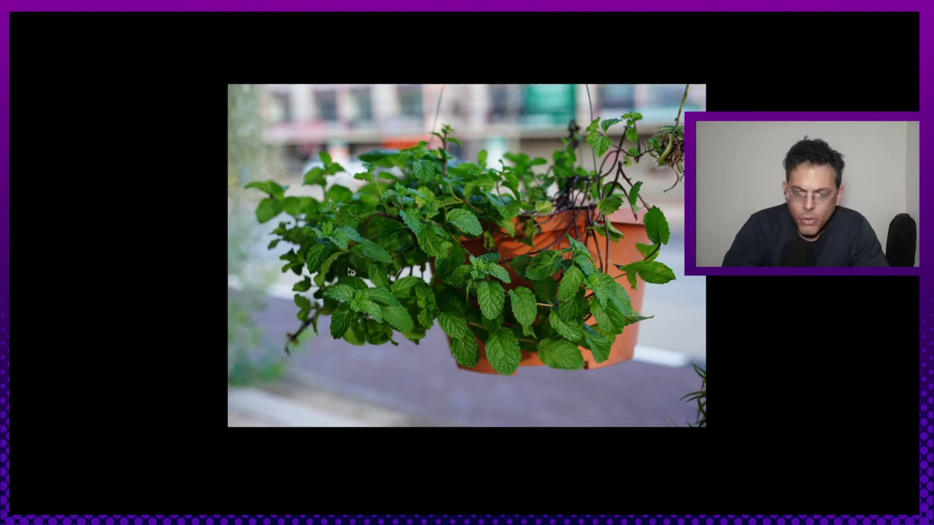
key(shift)
key(shift)
key(shift)
key(shift)
key(shift)
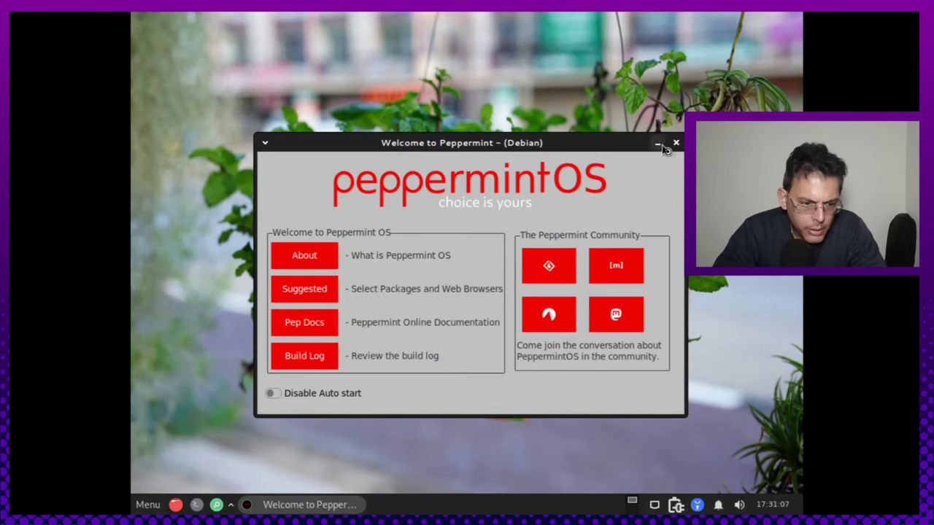
Step: Browse the Multimedia menu, centre the Welcome window, and open the What is Peppermint OS page
click(143, 504)
click(212, 371)
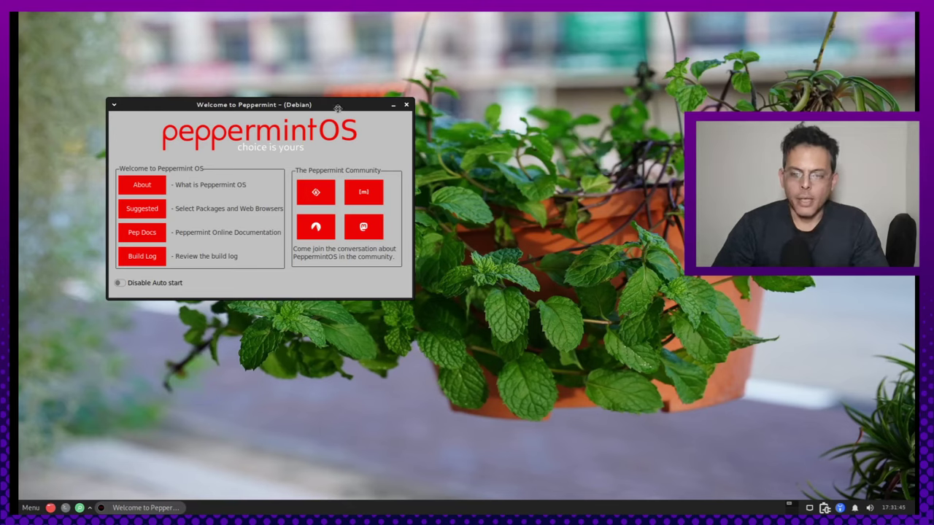
drag(318, 100, 571, 158)
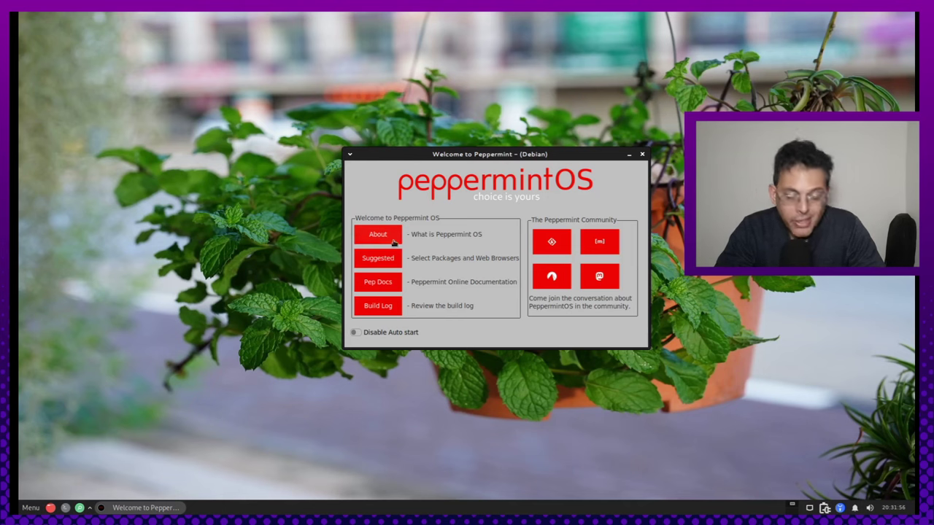
click(392, 241)
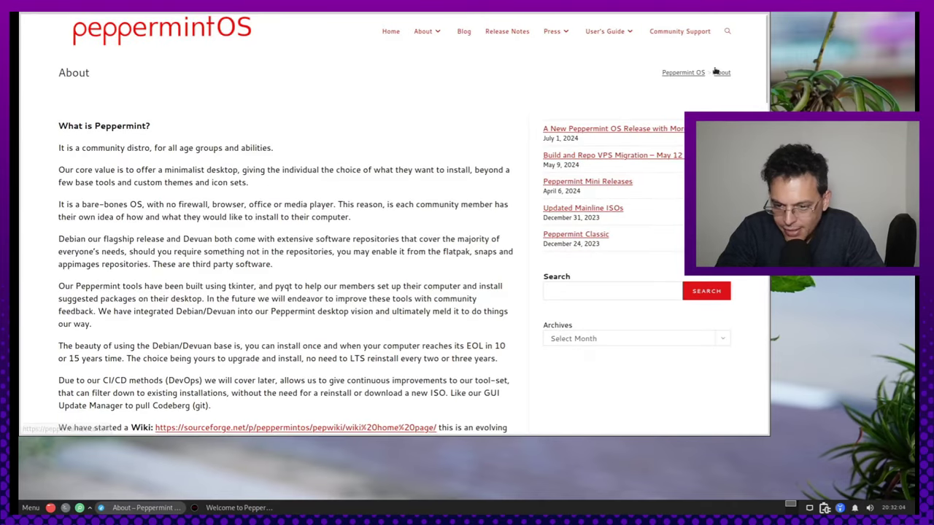
Step: Scroll the About page back to its top and reposition the browser window slightly up-left
scroll(751, 431, down, 3)
click(750, 415)
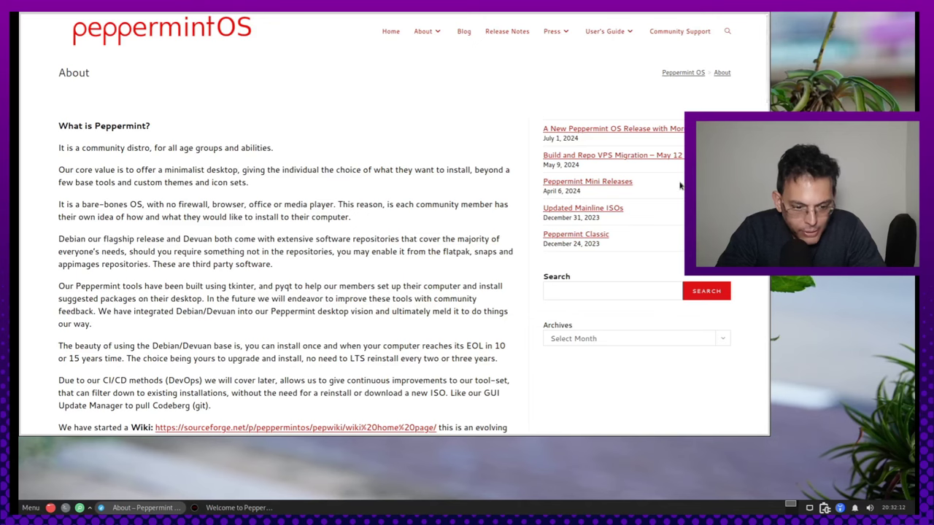
click(238, 508)
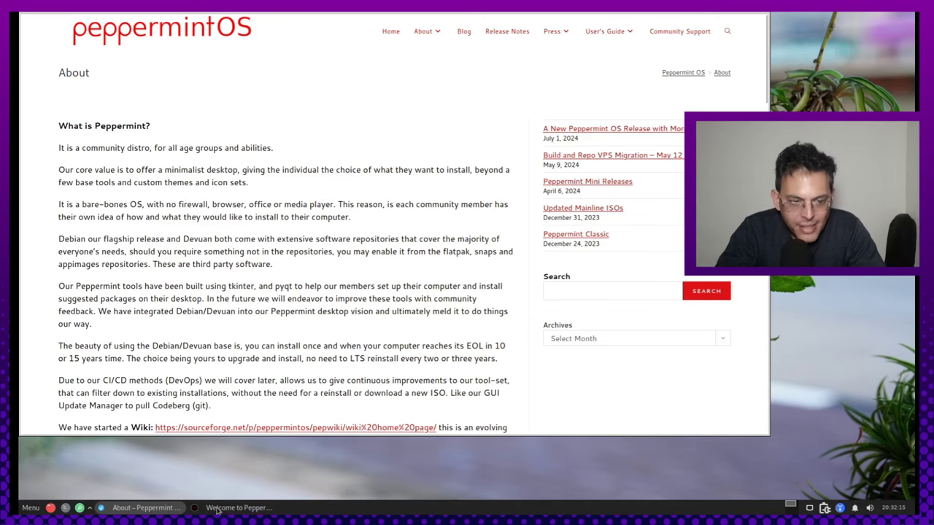
click(169, 508)
click(158, 509)
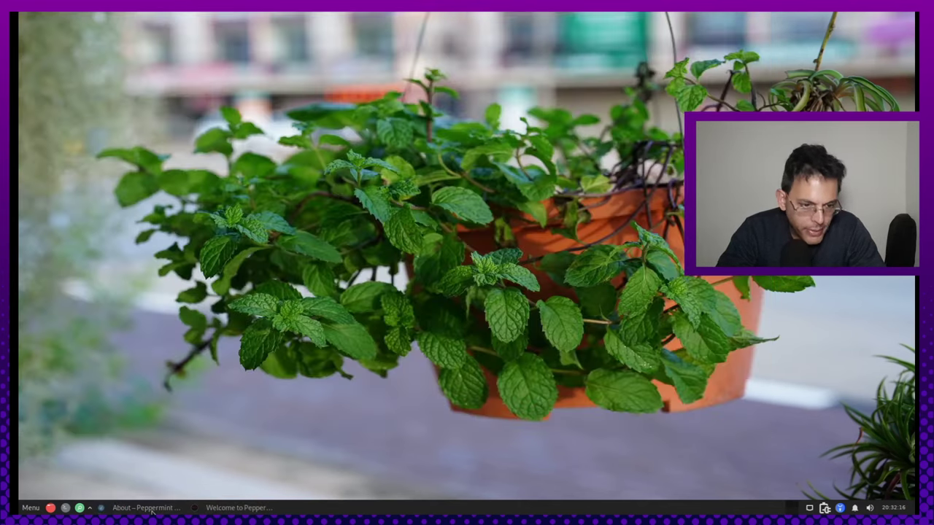
click(155, 509)
right_click(156, 506)
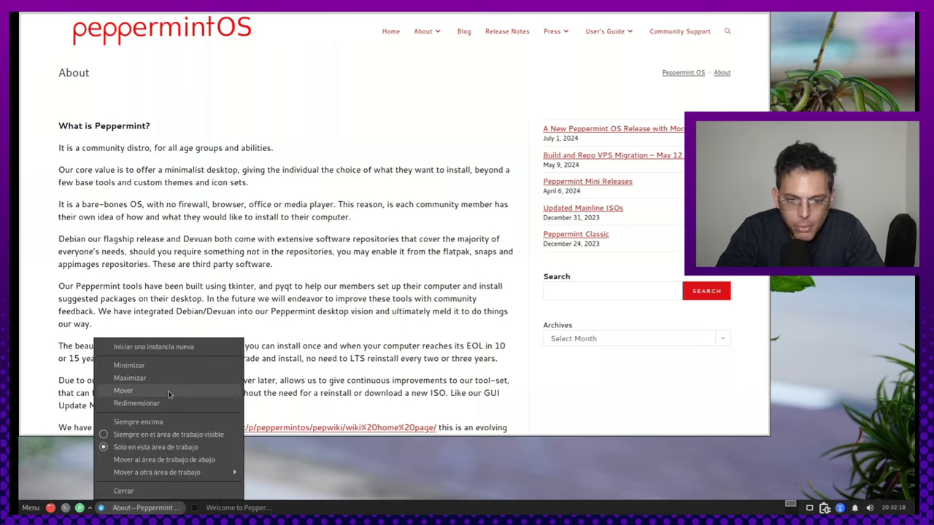
click(131, 390)
drag(496, 256, 478, 248)
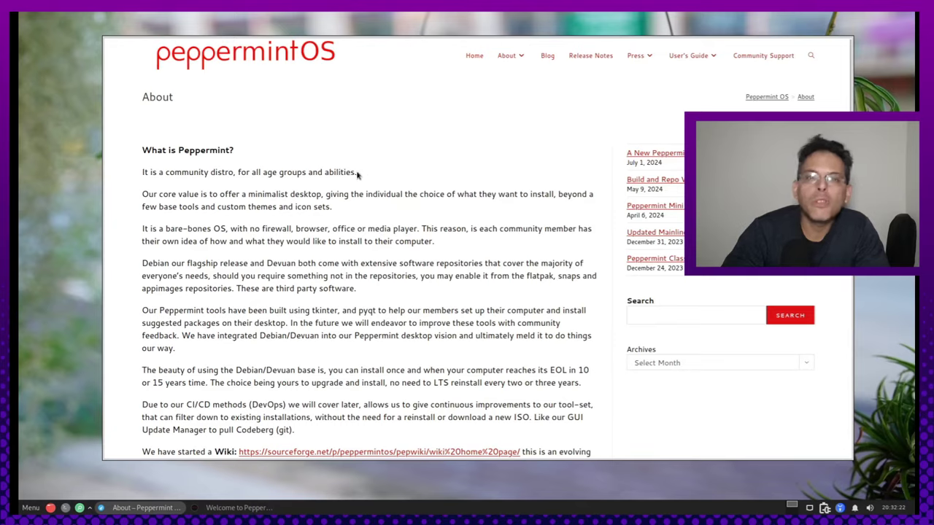
scroll(360, 266, down, 5)
scroll(355, 241, up, 5)
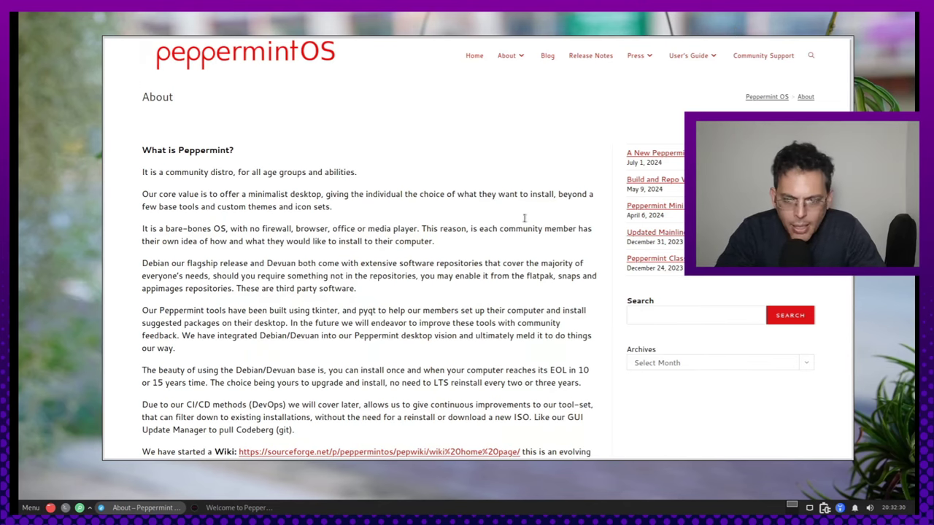
scroll(631, 198, down, 5)
scroll(510, 197, up, 5)
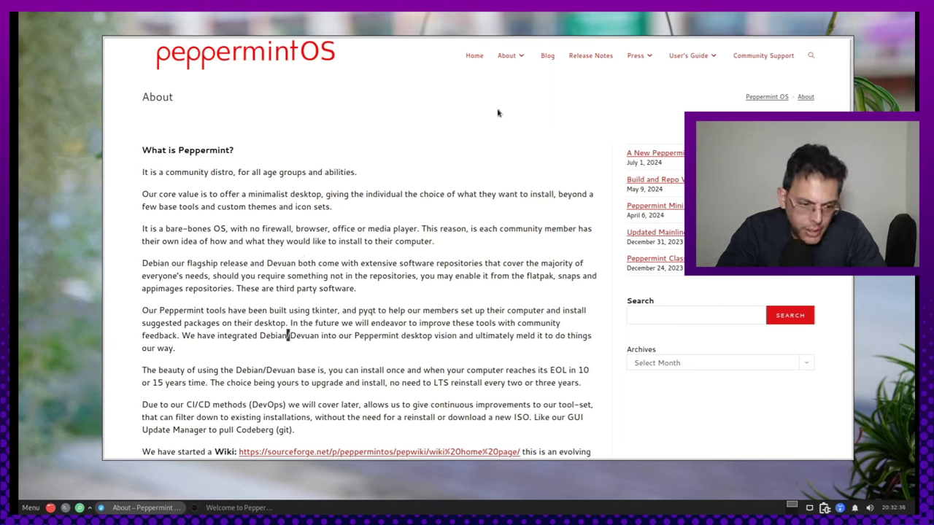
Step: Close the browser via its taskbar menu and open Suggested packages from the Welcome window
right_click(143, 508)
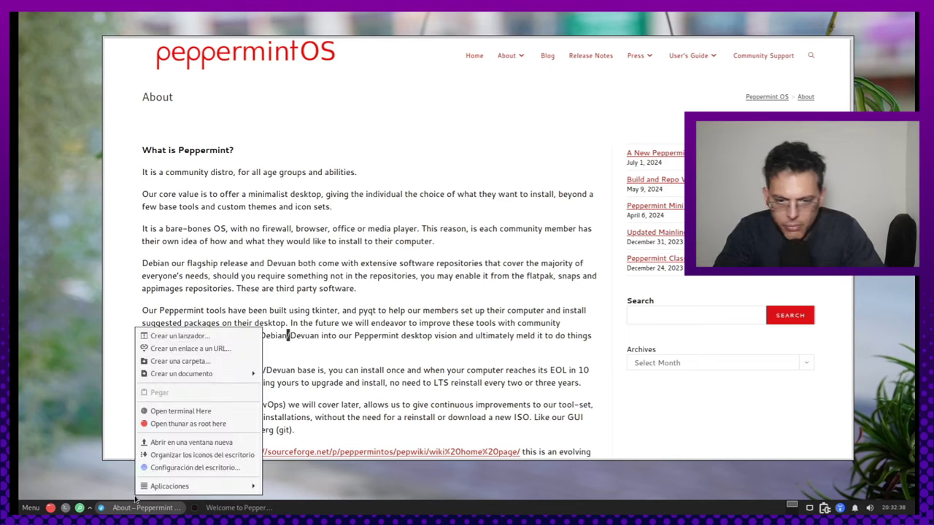
key(Escape)
right_click(142, 507)
click(123, 491)
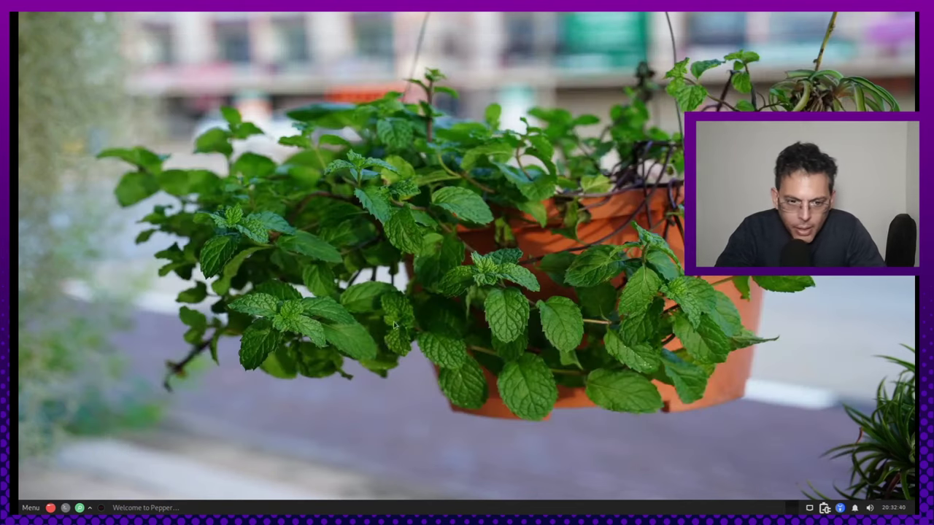
click(153, 504)
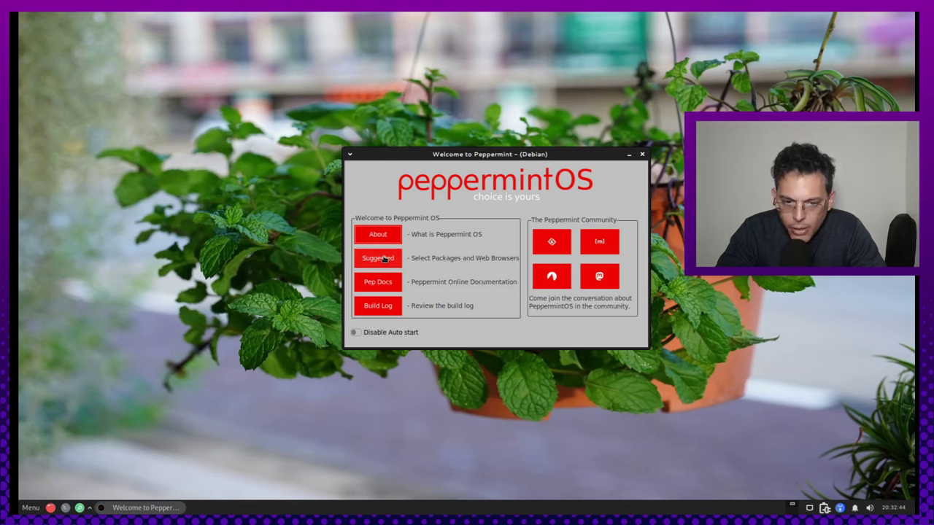
click(385, 258)
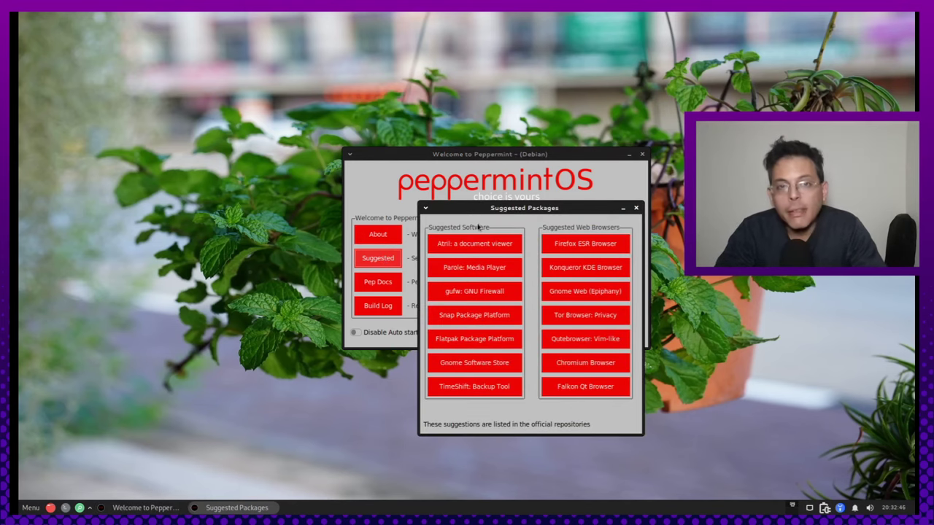
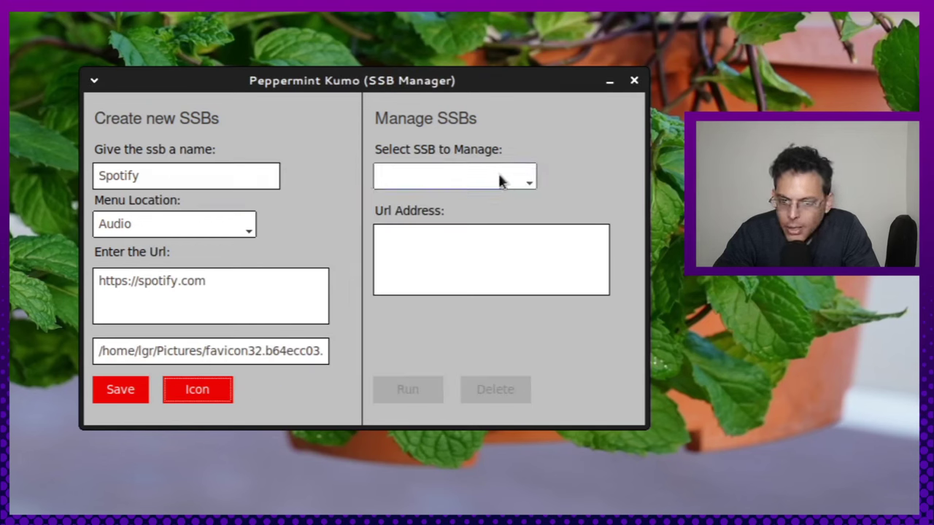
Step: Check the Select SSB to Manage dropdown for existing saved web apps
click(535, 187)
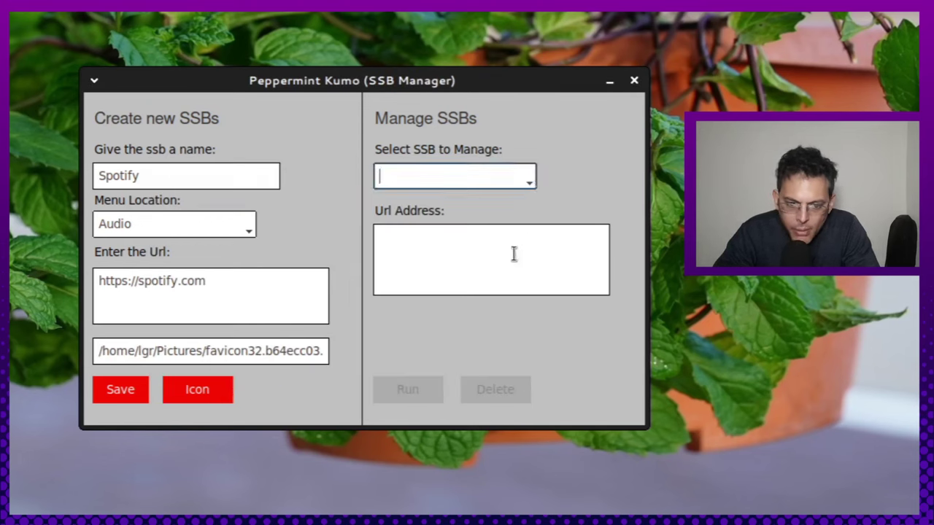
click(441, 270)
click(530, 183)
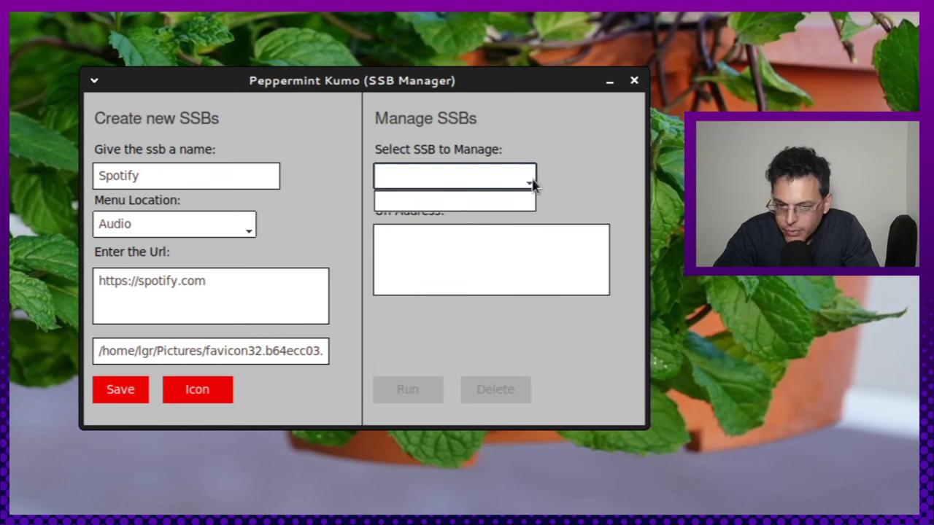
click(454, 279)
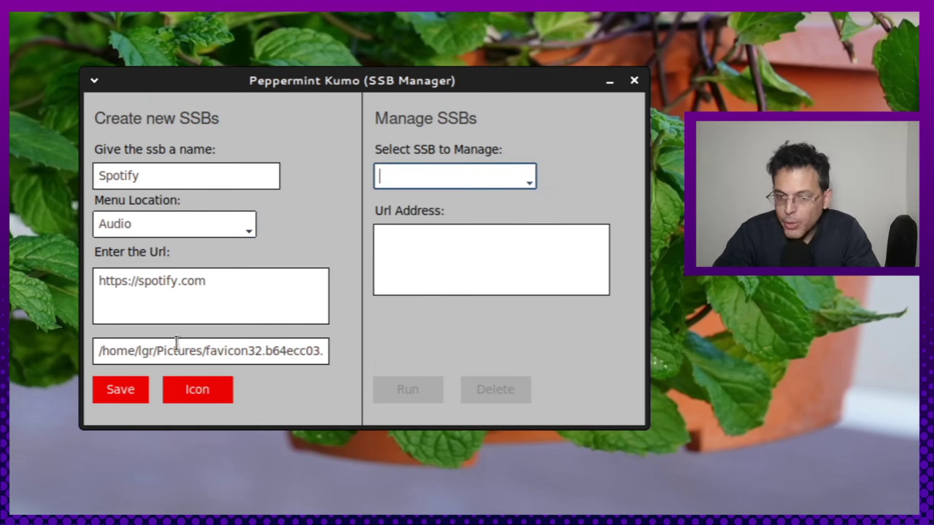
Step: Save the Spotify web app and confirm it now appears in the saved web apps list
click(126, 391)
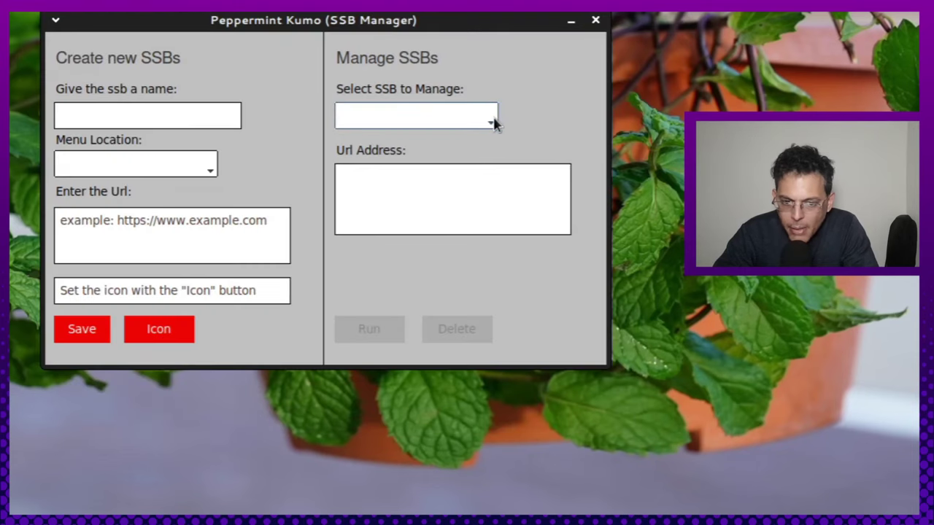
click(491, 122)
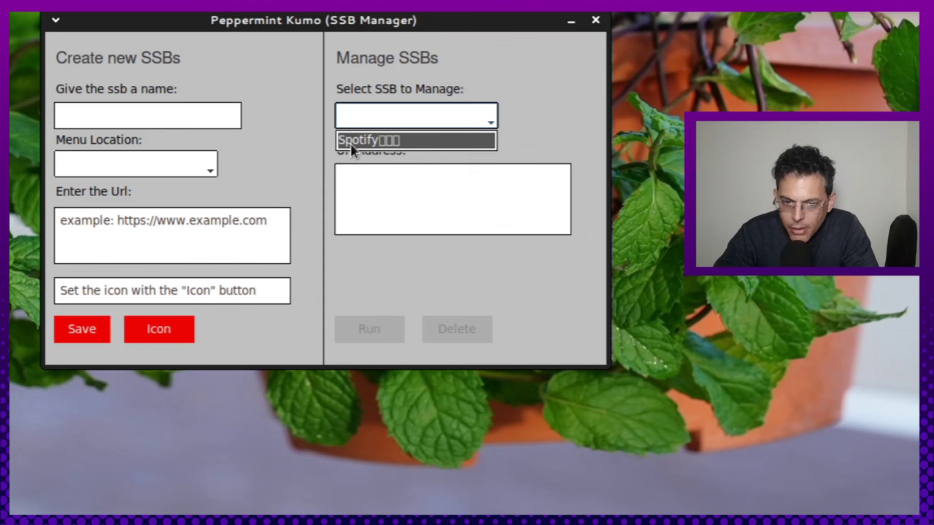
click(492, 124)
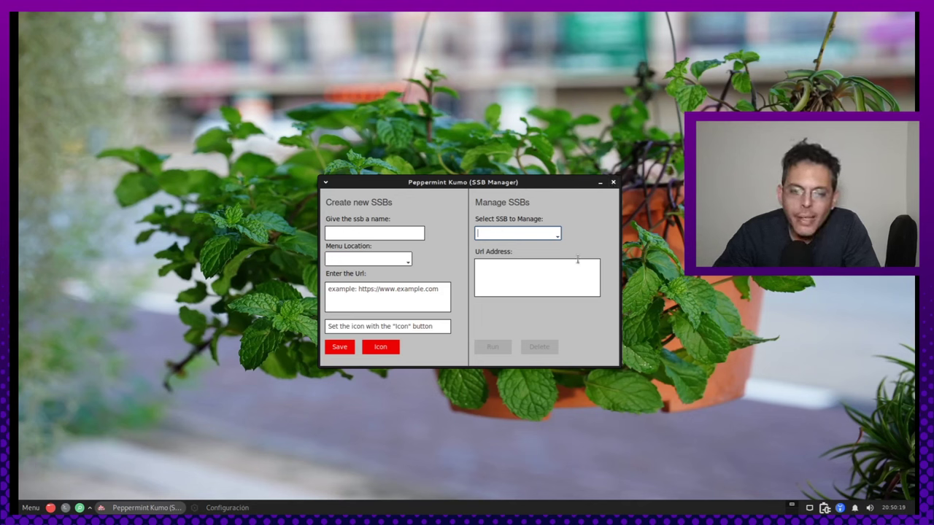
Step: Close Kumo and launch Spotify from the Whisker Menu's Multimedia category
click(612, 183)
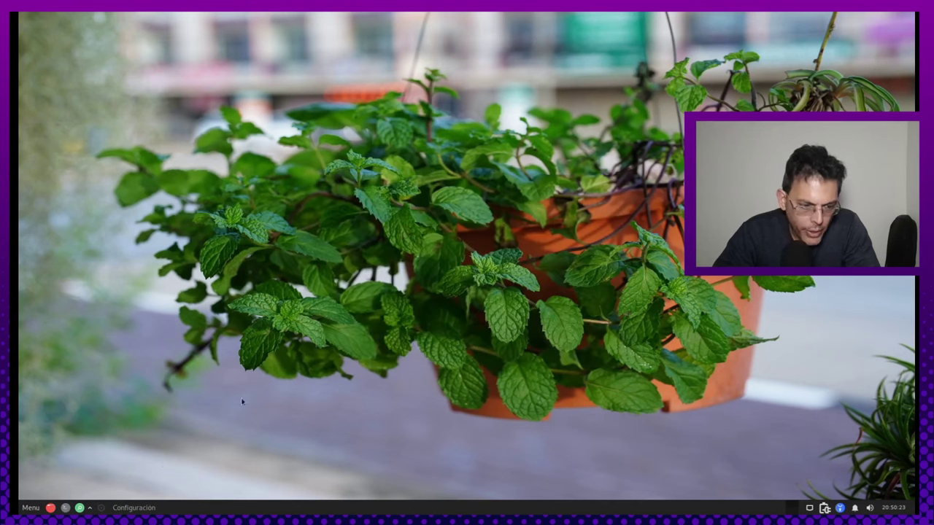
click(31, 508)
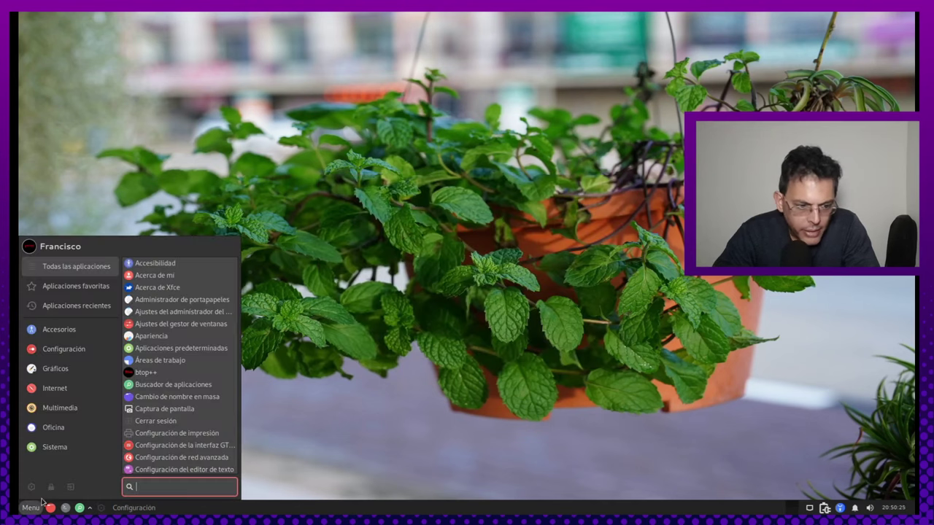
mouse_move(59, 413)
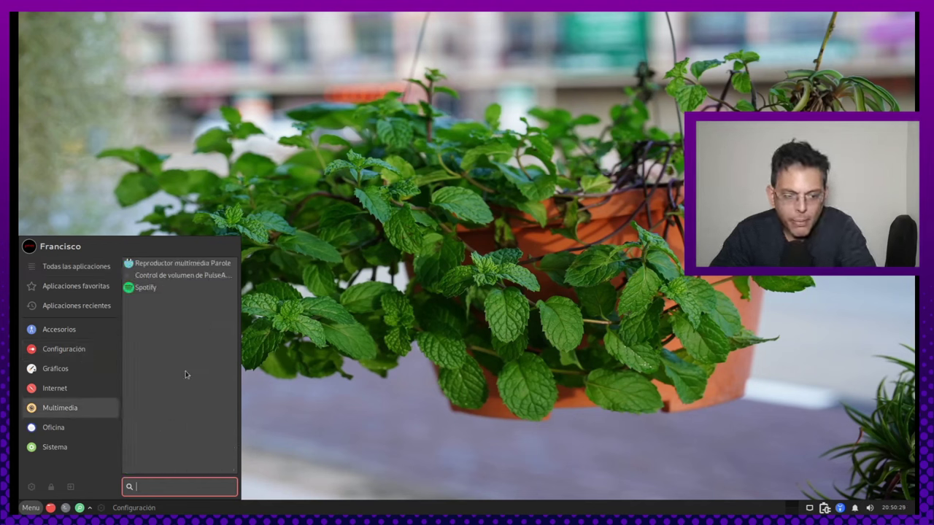
click(145, 288)
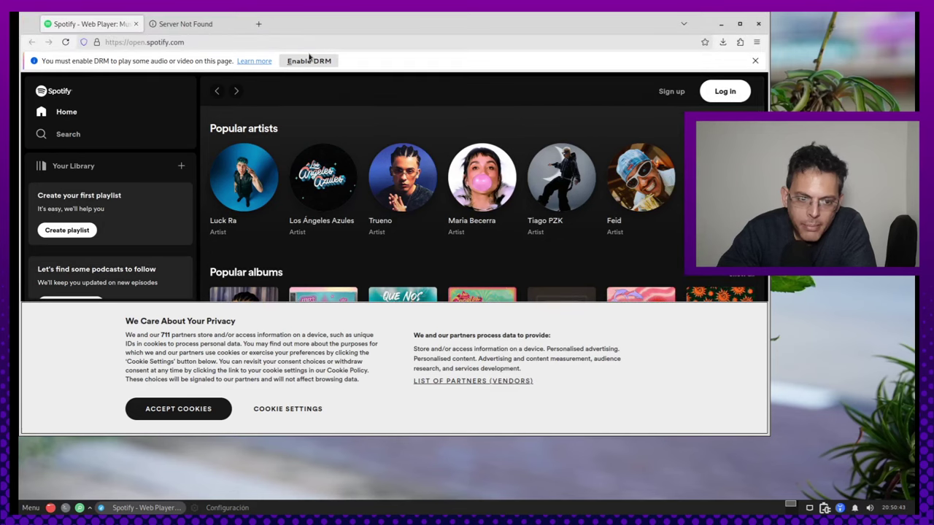
Step: Enable DRM playback, dismiss the LibreWolf component notice and accept Spotify's cookies
click(310, 60)
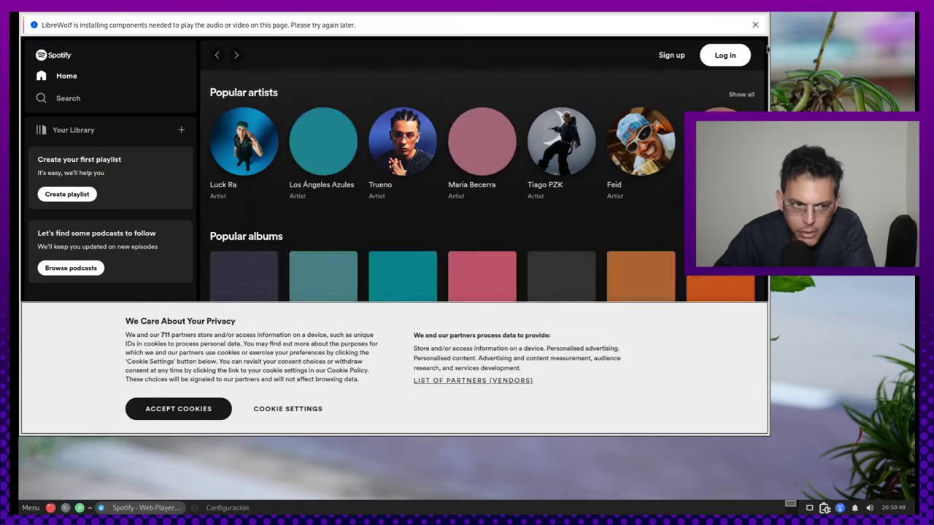
click(756, 26)
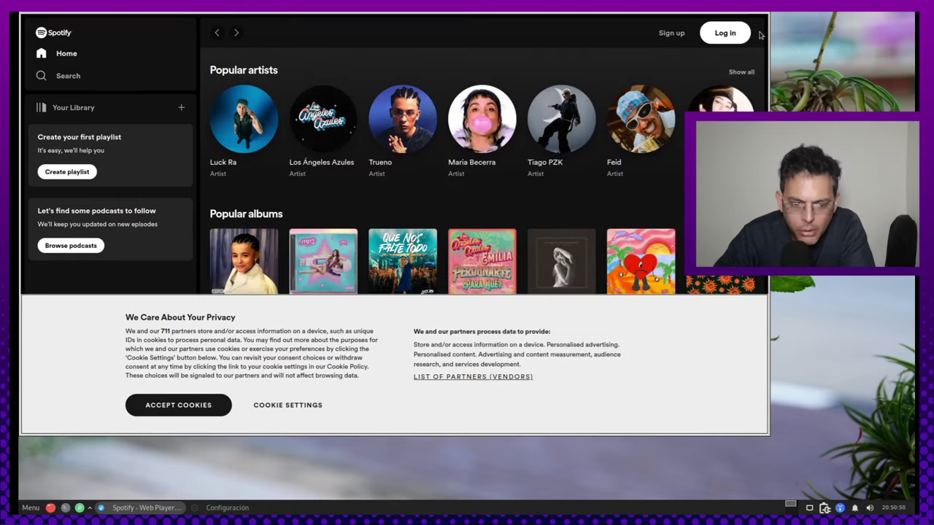
click(187, 404)
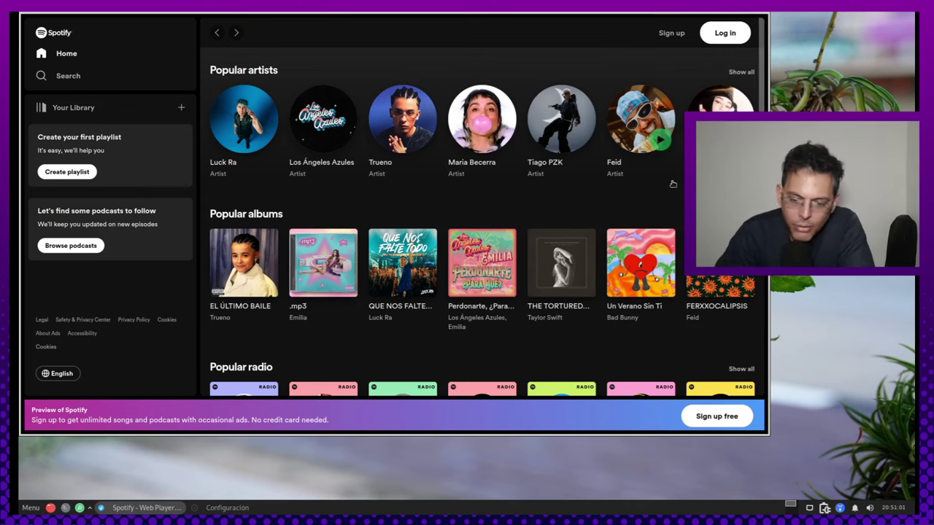
Step: Resize the Spotify window by dragging its corners so artists and albums fill it
drag(766, 433, 862, 481)
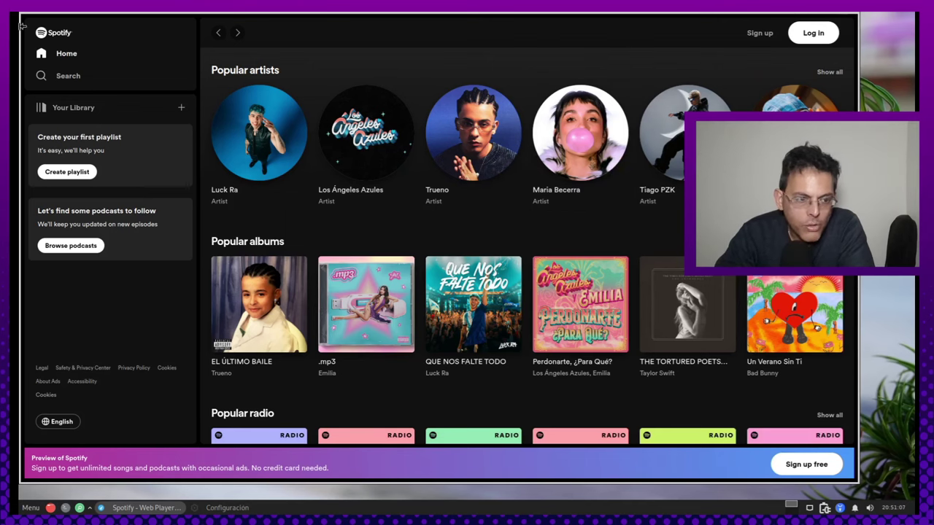
drag(21, 15, 37, 31)
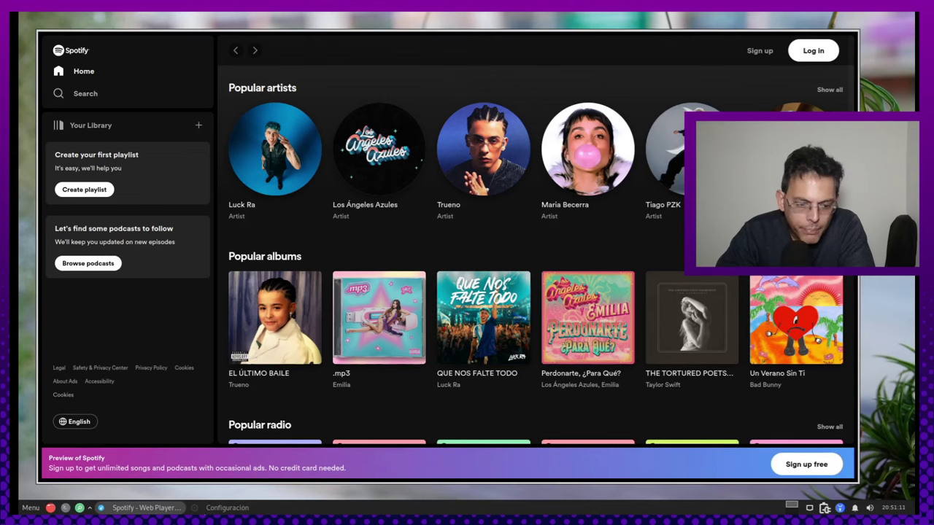
click(227, 508)
click(164, 509)
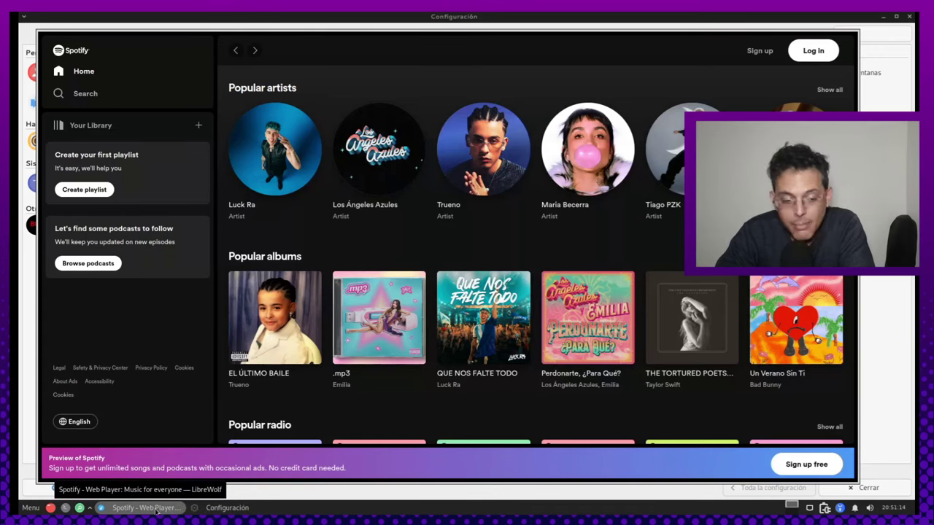
Step: Close Spotify via its taskbar button's Cerrar option and minimize the Configuración window
right_click(149, 509)
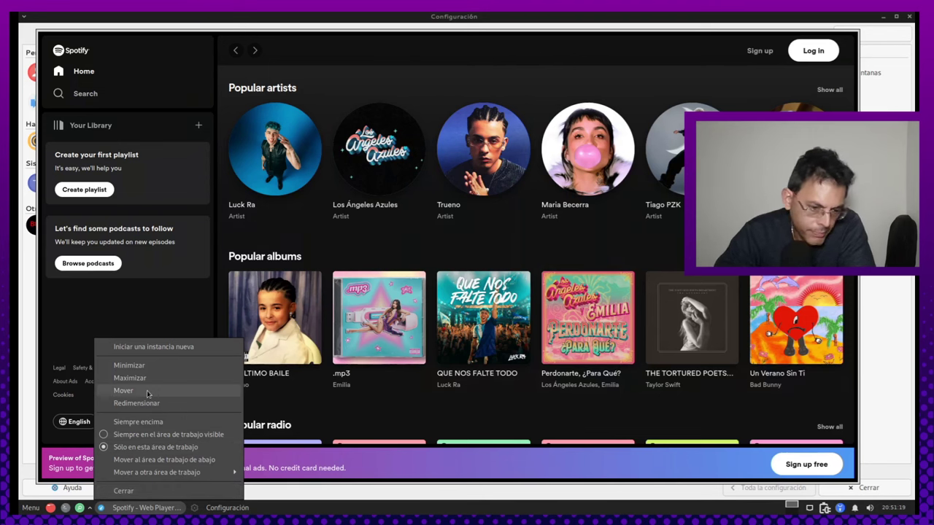
click(146, 490)
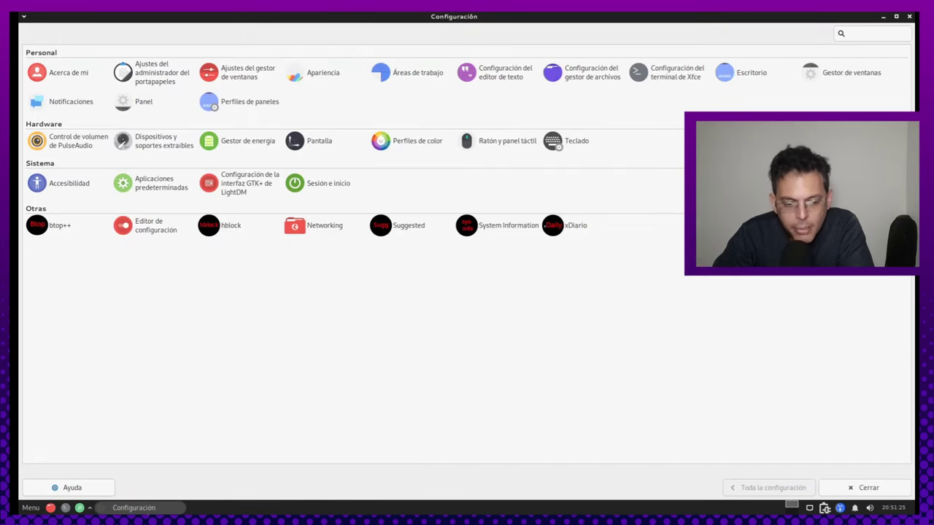
click(160, 507)
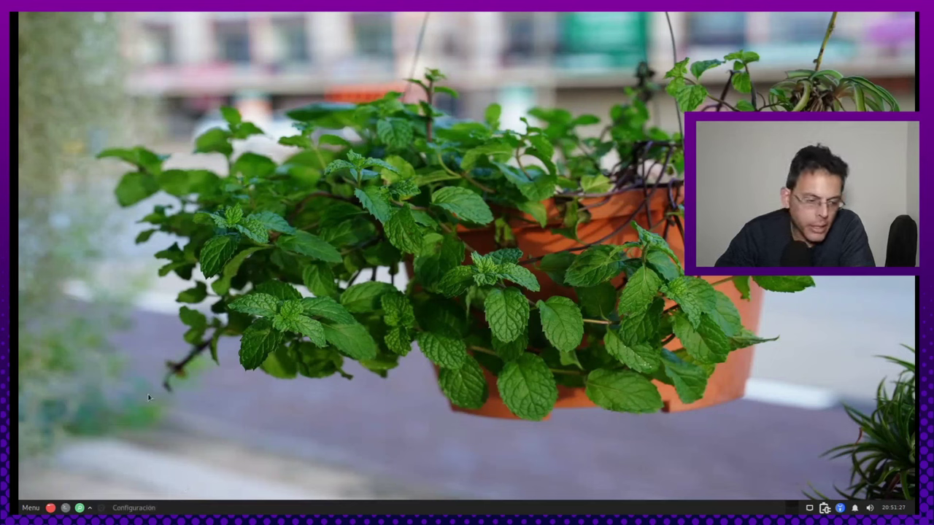
Step: Browse the Whisker Menu categories and launch Gestor de paquetes Synaptic from Sistema
click(31, 507)
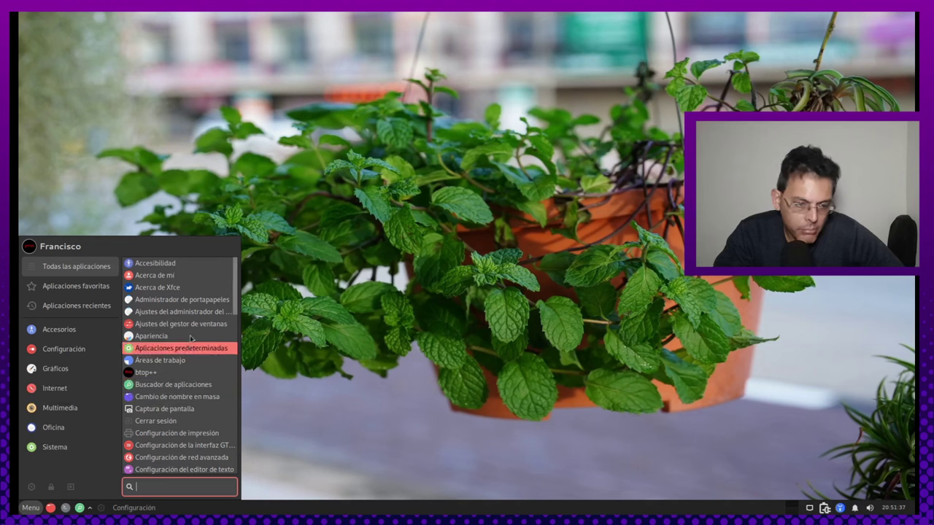
click(80, 336)
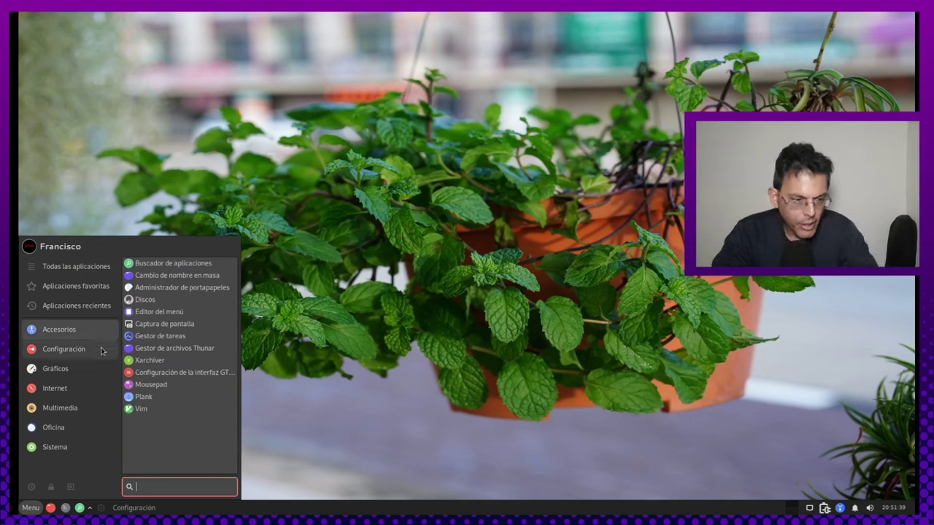
mouse_move(94, 379)
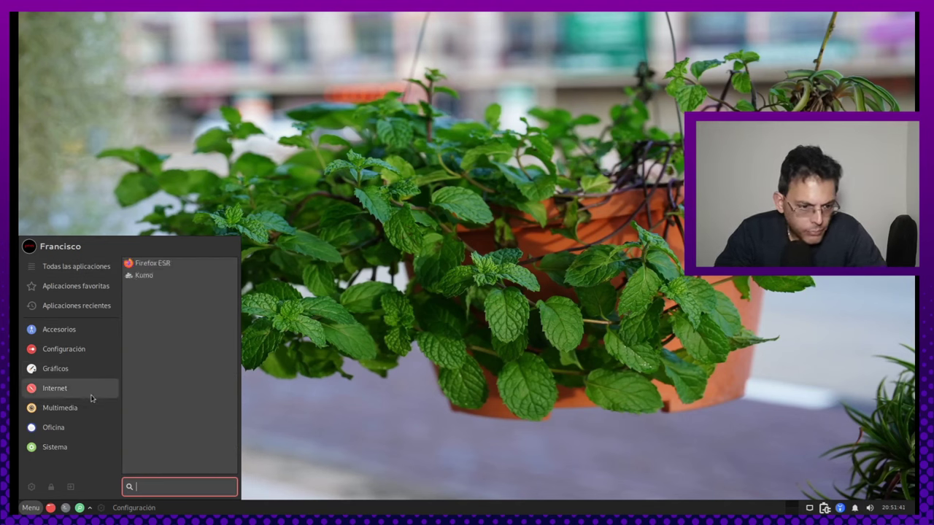
mouse_move(93, 414)
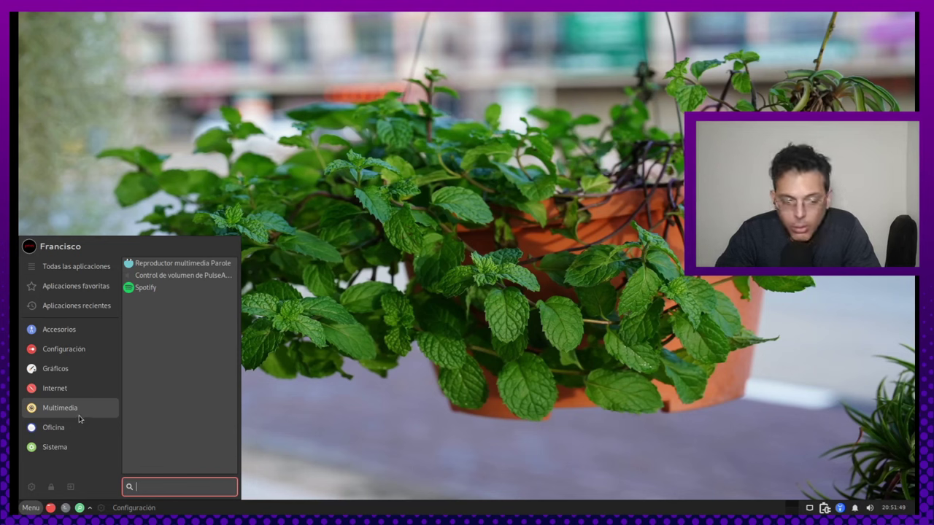
mouse_move(85, 431)
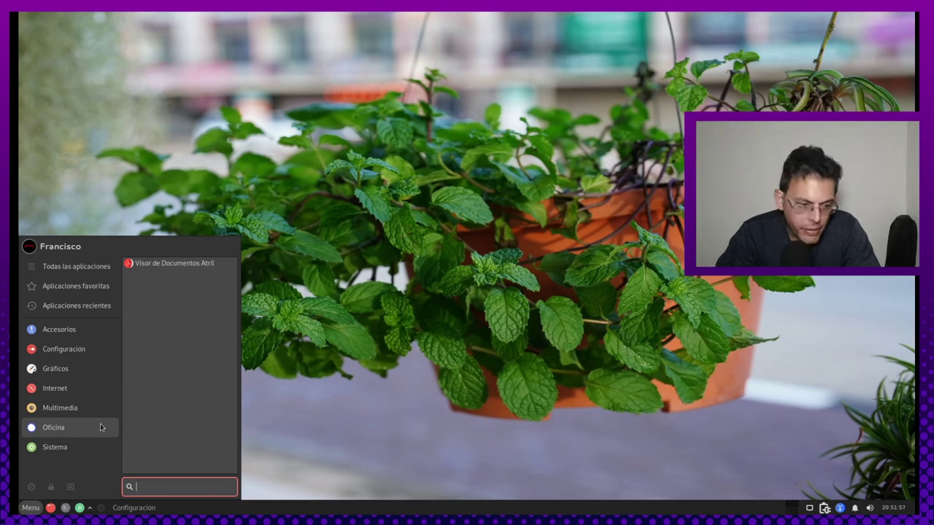
mouse_move(95, 448)
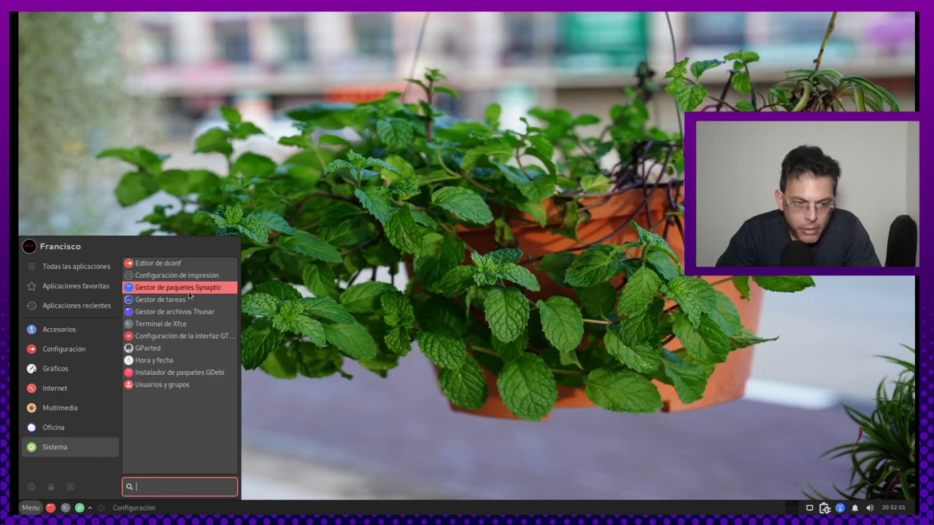
mouse_move(44, 448)
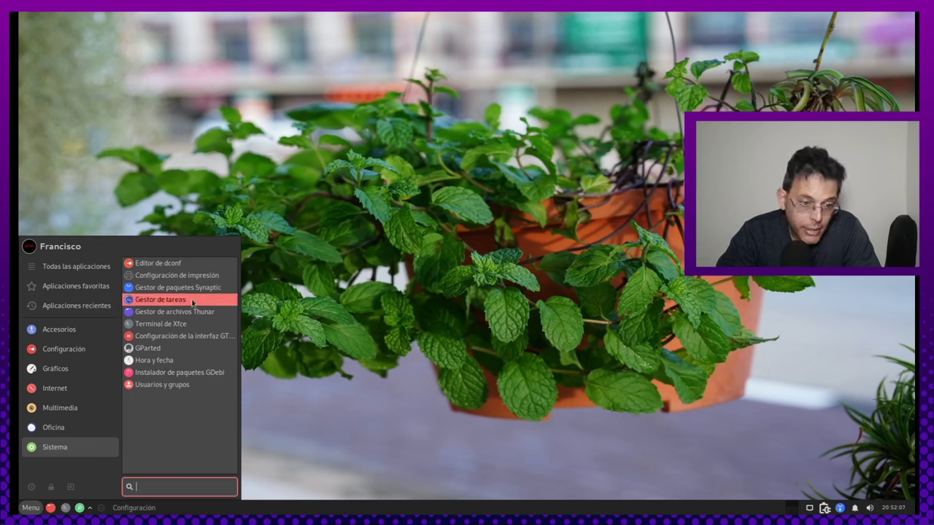
text(e)
key(BackSpace)
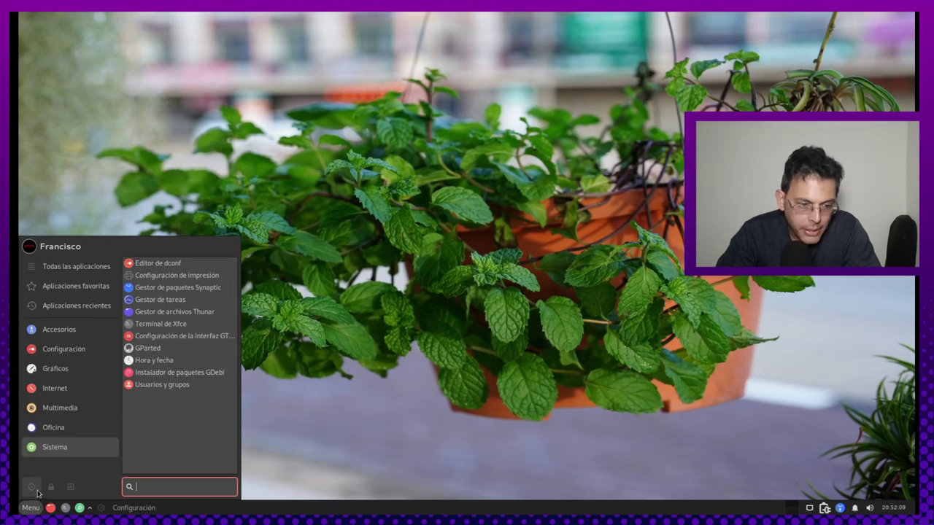
click(182, 290)
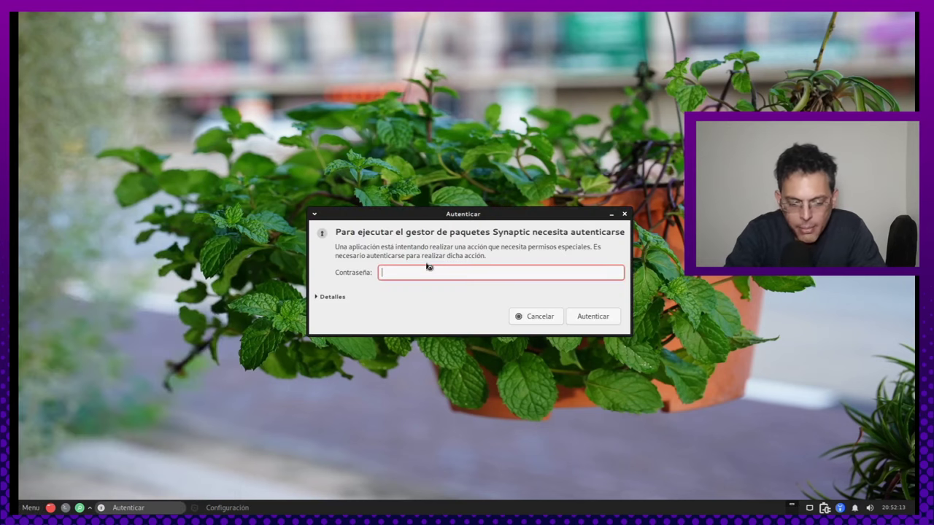
Step: Authenticate Synaptic, dismiss Introducción rápida, view its 65428 packages maximized, then close it
key(Return)
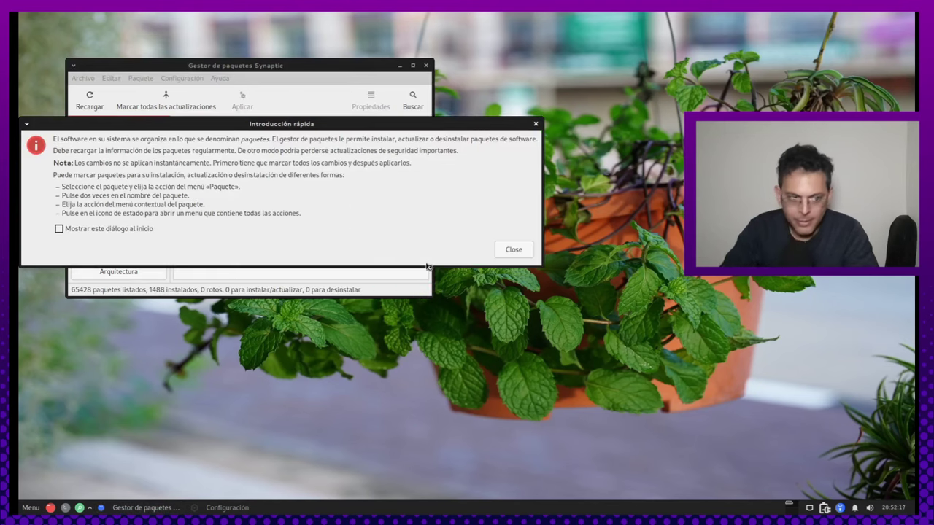
click(514, 250)
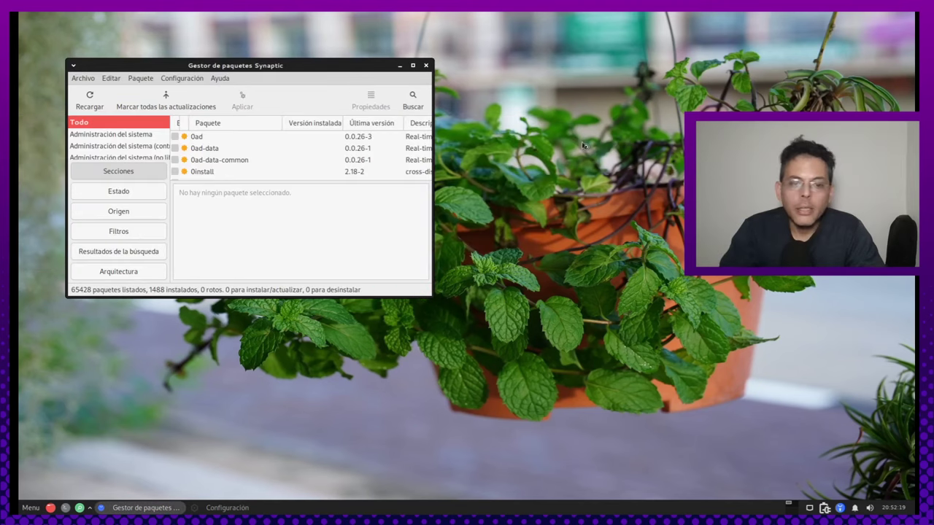
click(412, 65)
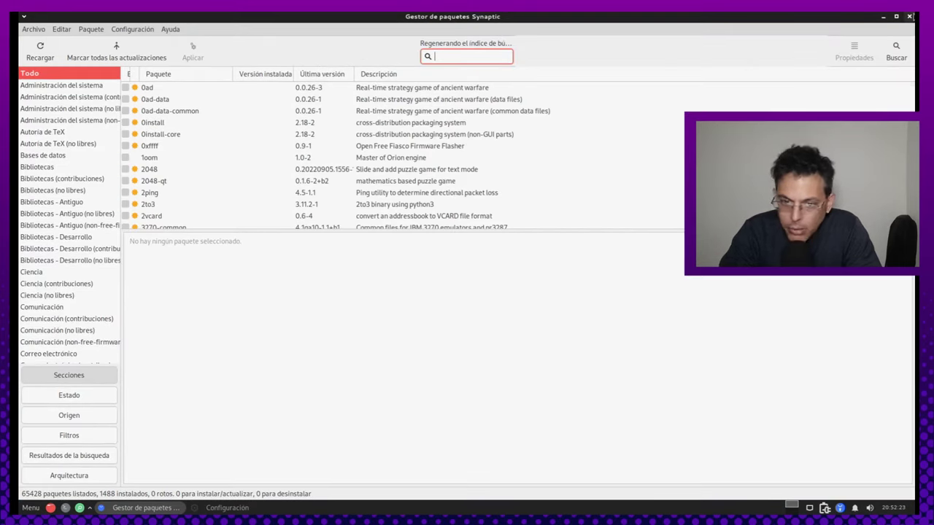
click(908, 16)
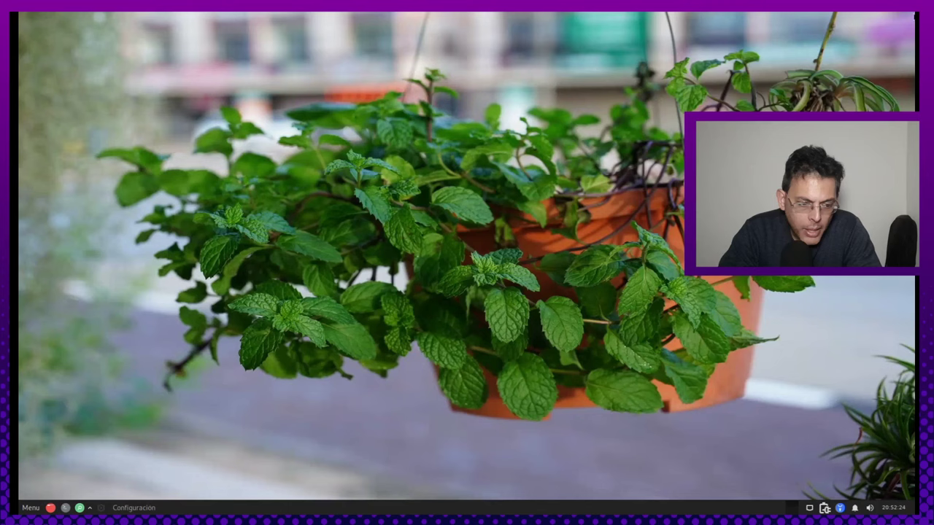
Step: Widen the application menu so long application names are fully visible
click(31, 508)
click(55, 447)
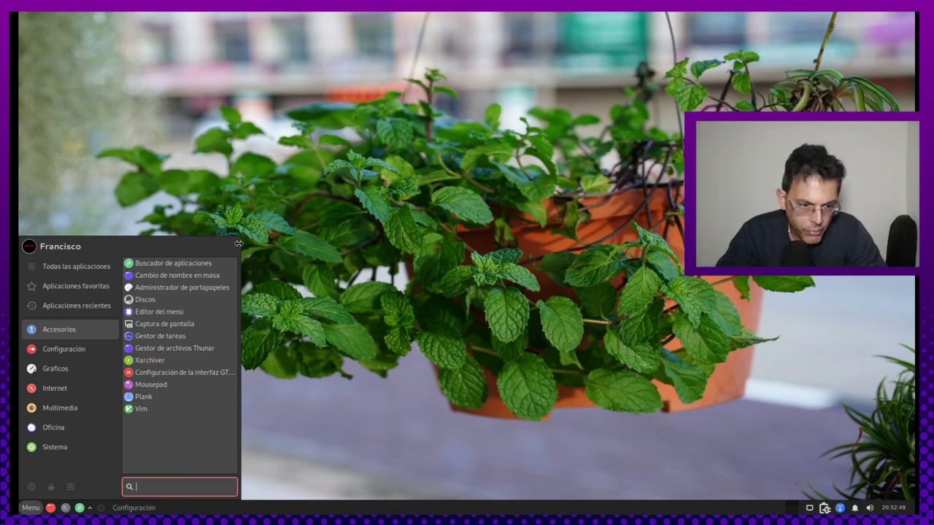
drag(239, 238, 295, 239)
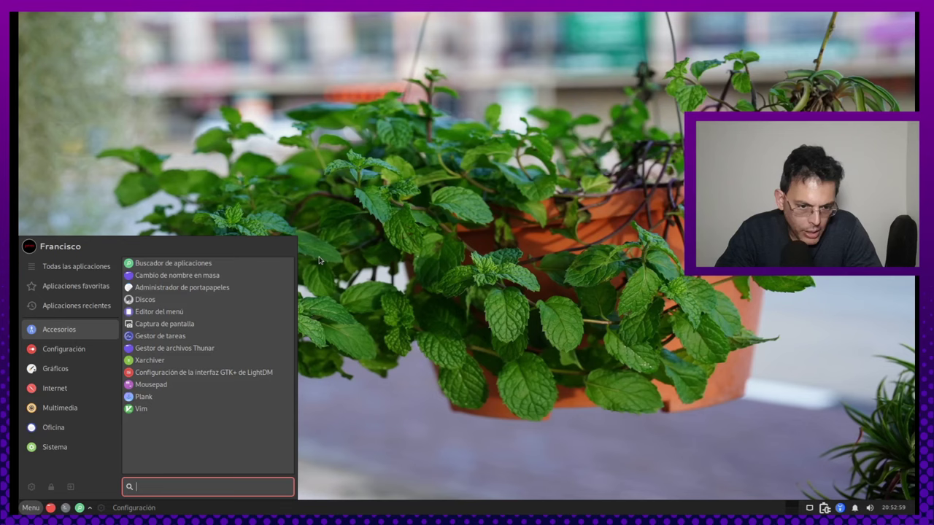
Step: Restore Configuración from the taskbar and open Ajustes del gestor de ventanas
click(353, 284)
click(149, 507)
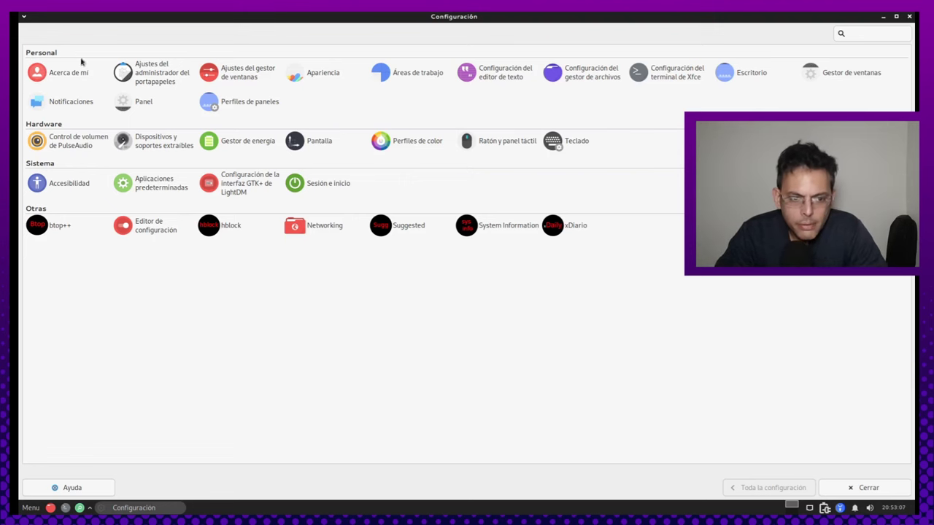
click(245, 76)
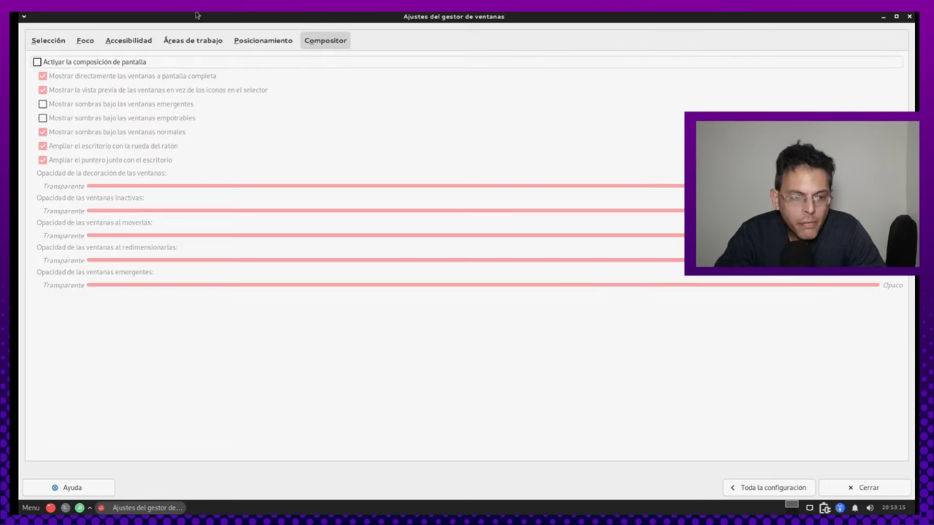
Step: Tick Activar la composición de pantalla, return to Toda la configuración, and move the unmaximized window left
click(120, 65)
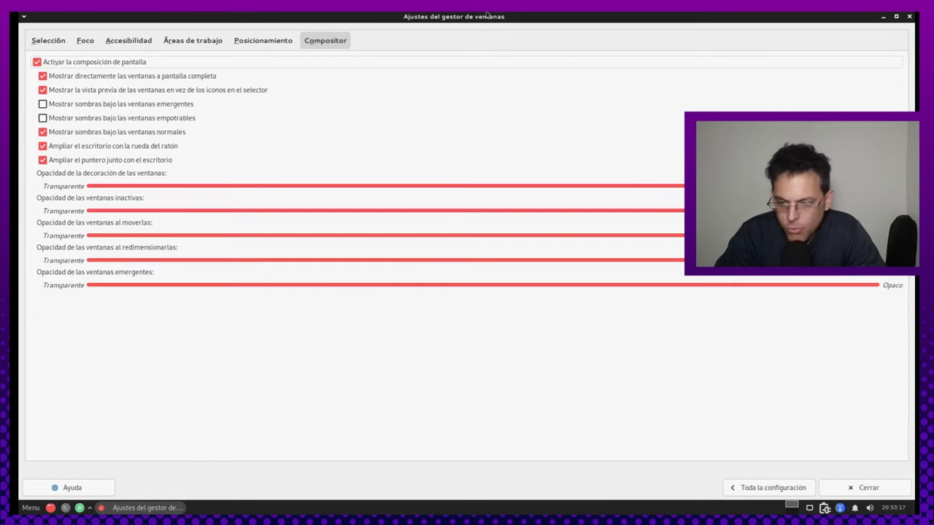
click(802, 487)
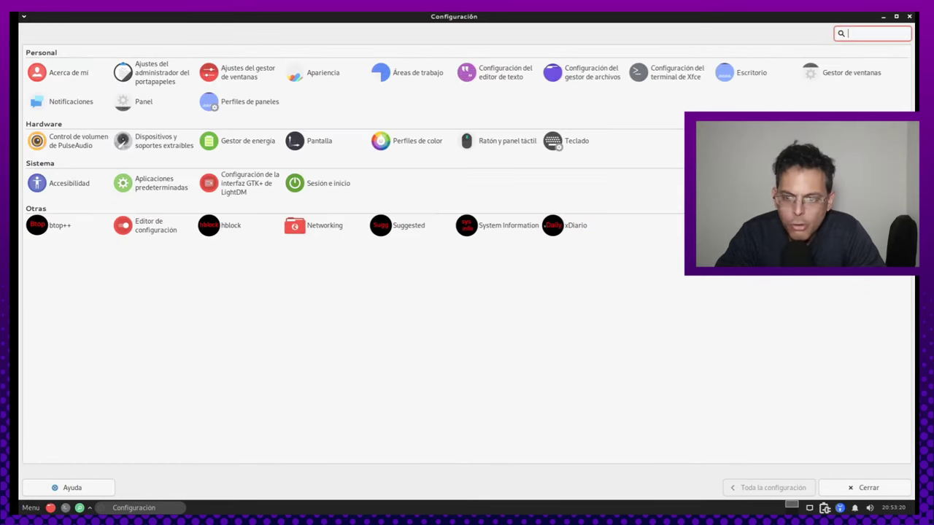
click(895, 16)
drag(524, 144, 299, 165)
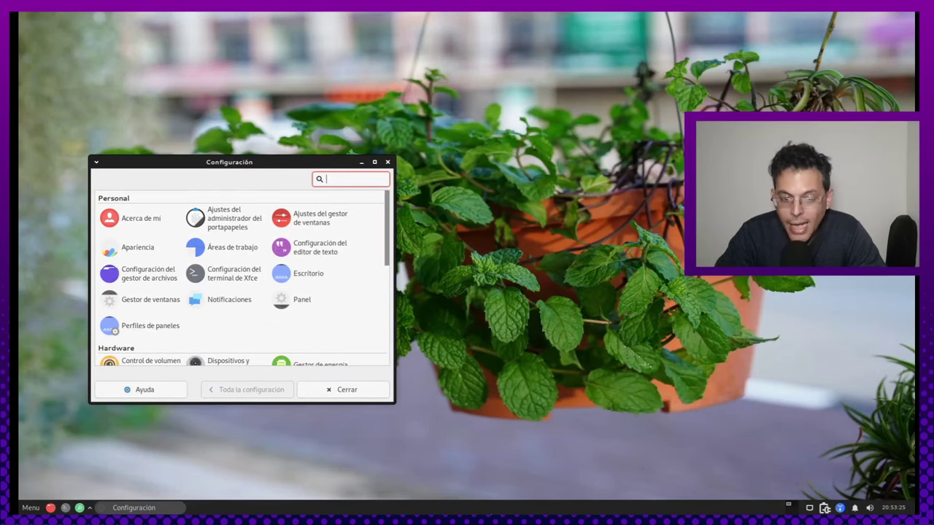
Step: Set the panel's enter and leave opacity to 83 and 82, then maximize Configuración
right_click(496, 513)
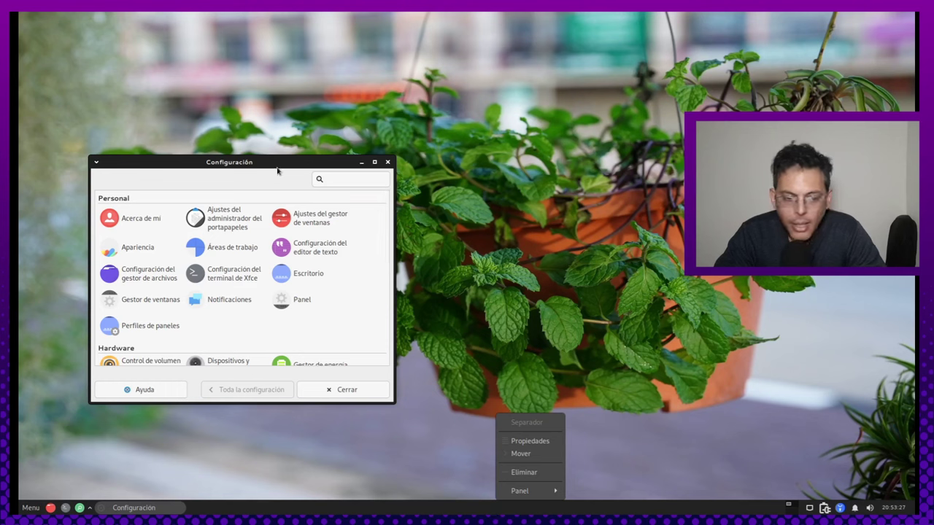
mouse_move(526, 496)
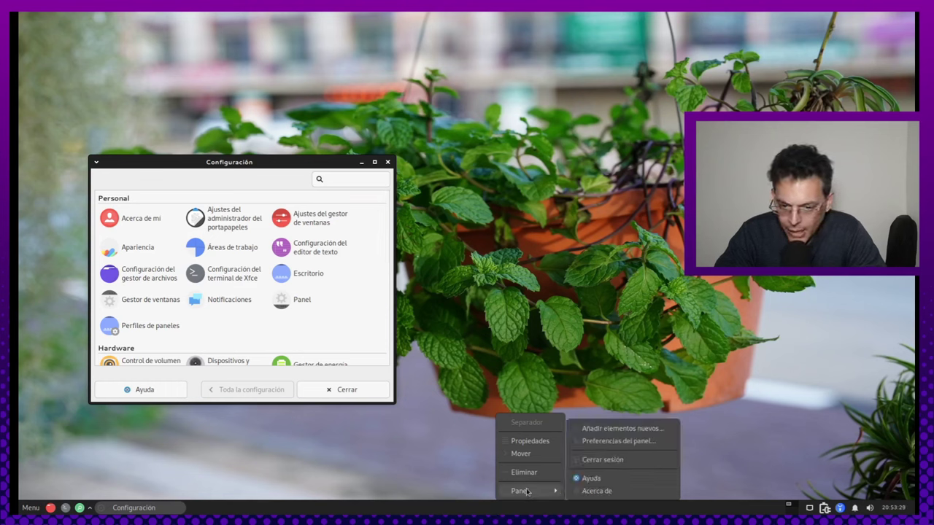
click(628, 446)
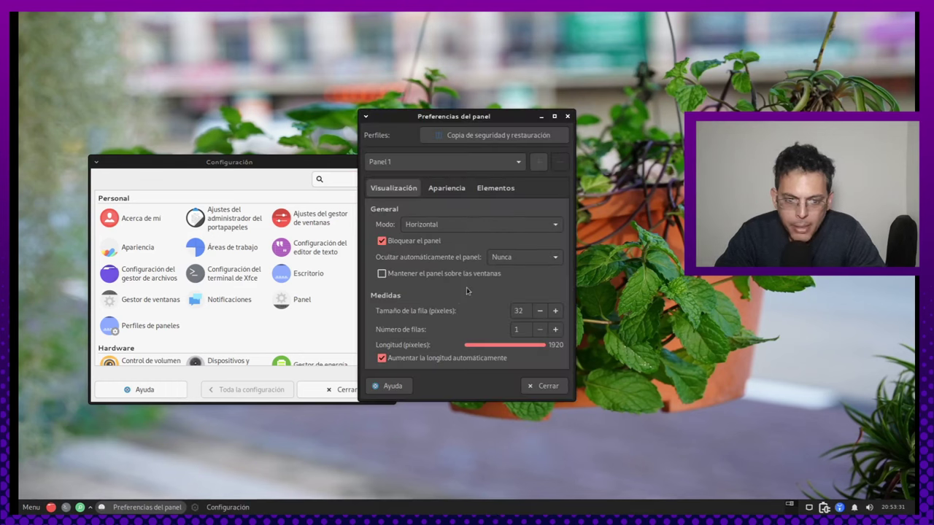
click(453, 190)
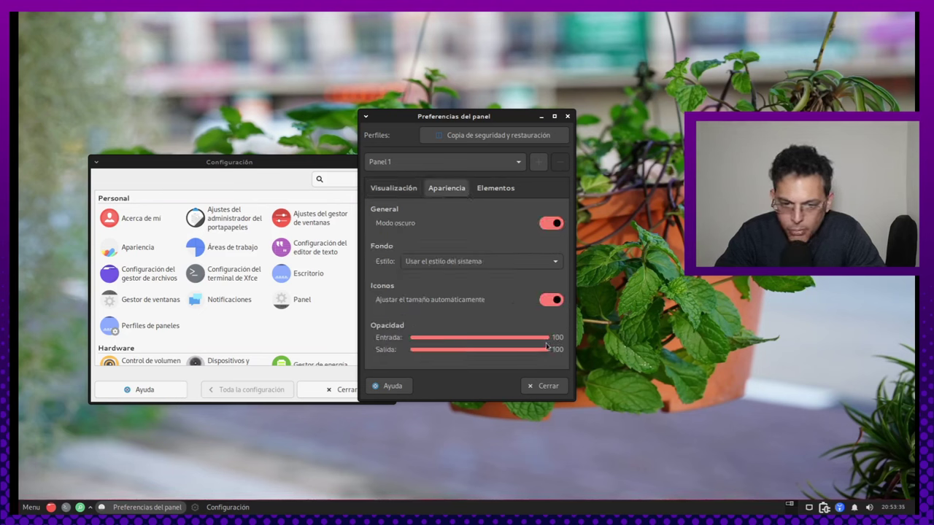
drag(548, 337, 524, 353)
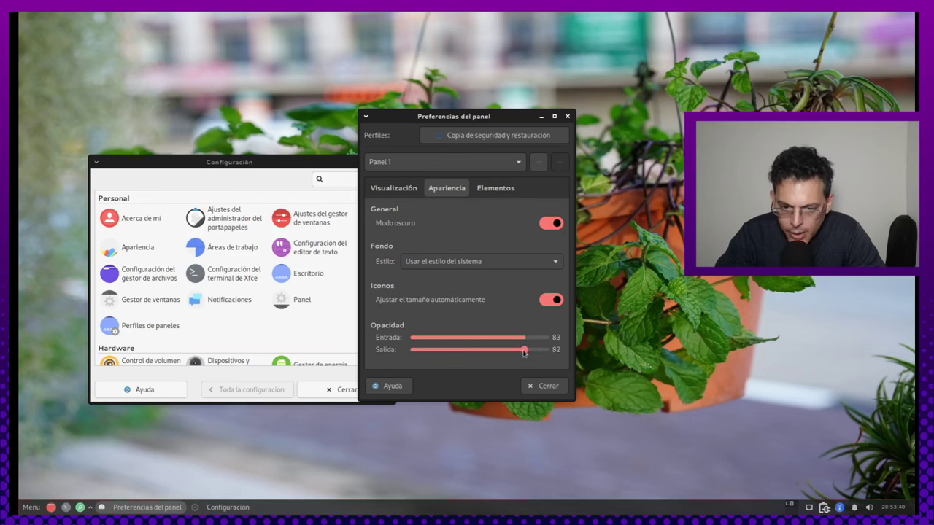
click(546, 386)
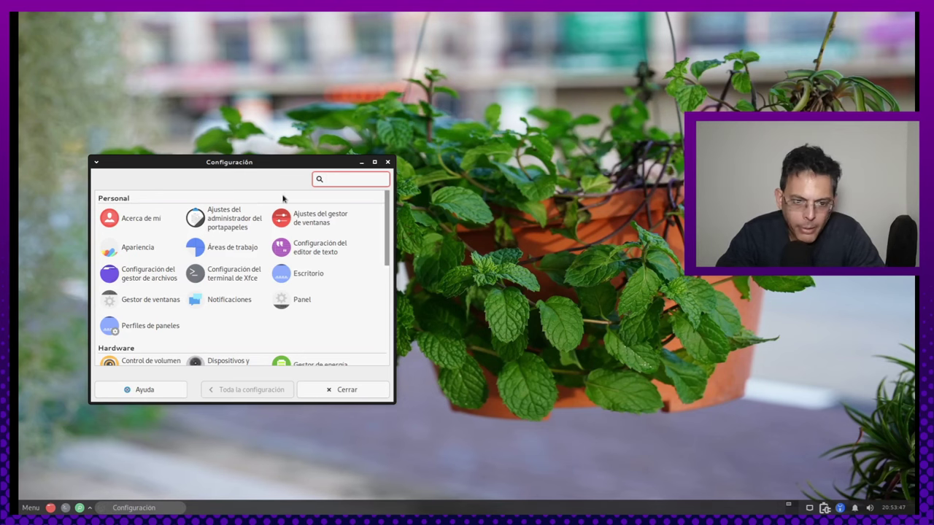
click(373, 162)
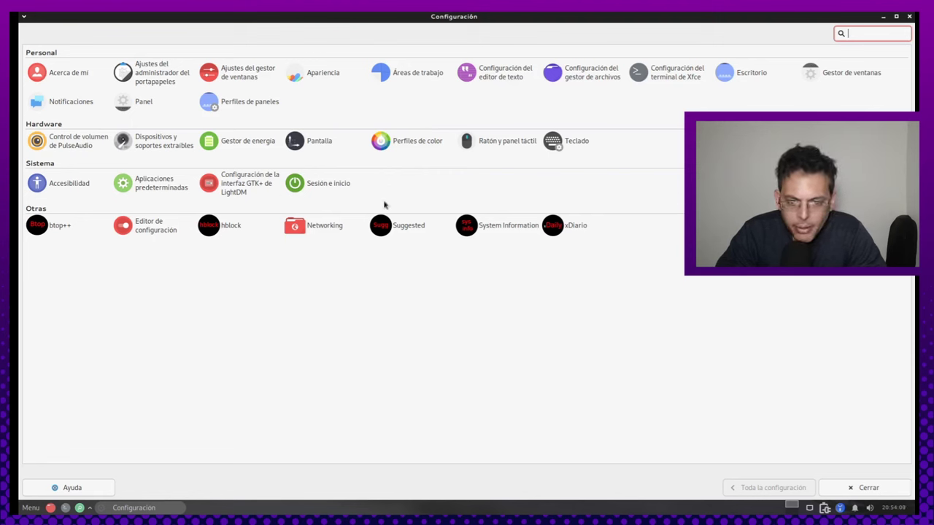
click(521, 228)
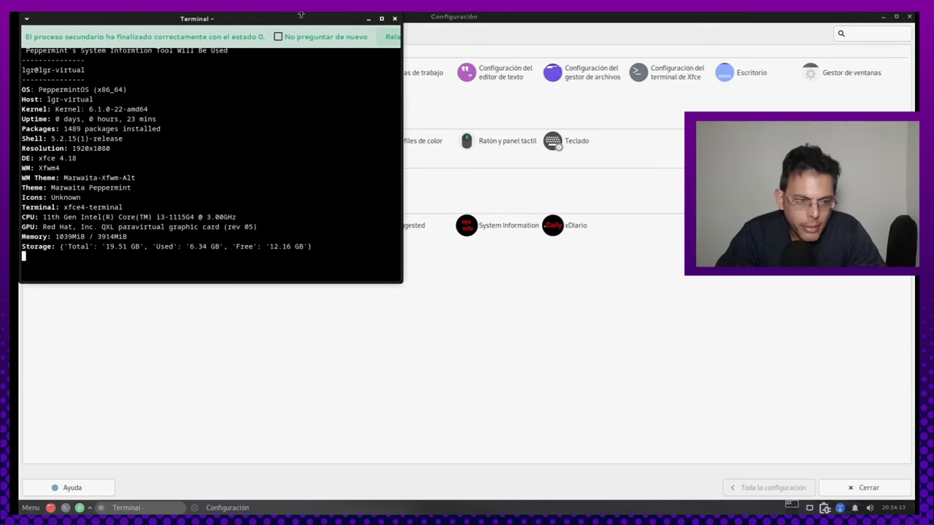
click(394, 19)
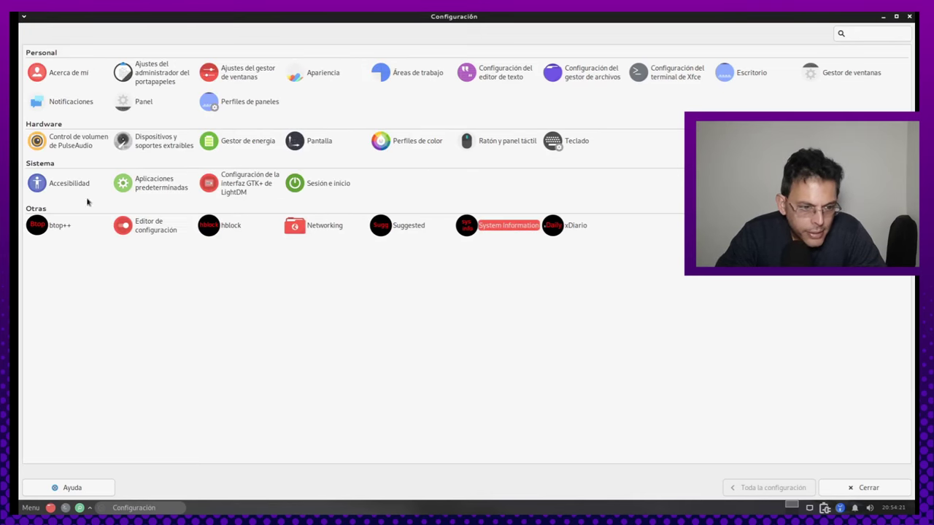
click(42, 234)
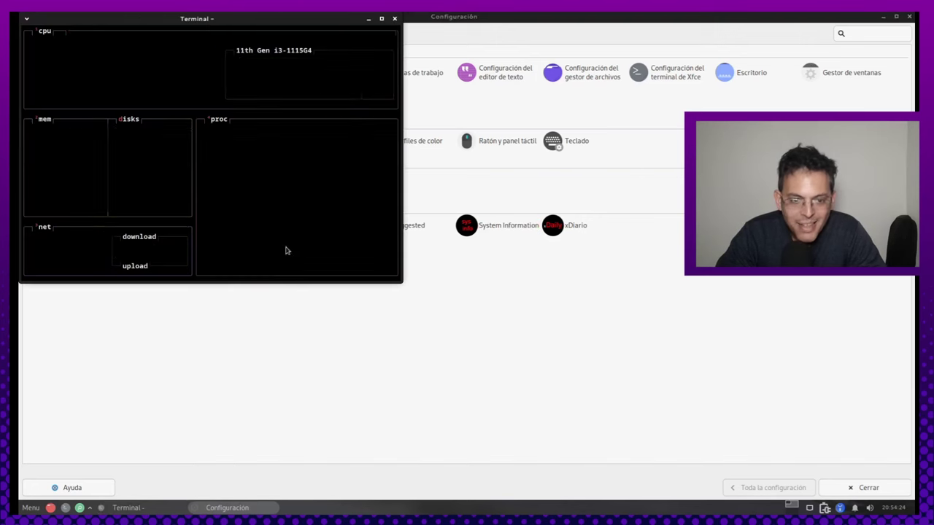
click(381, 18)
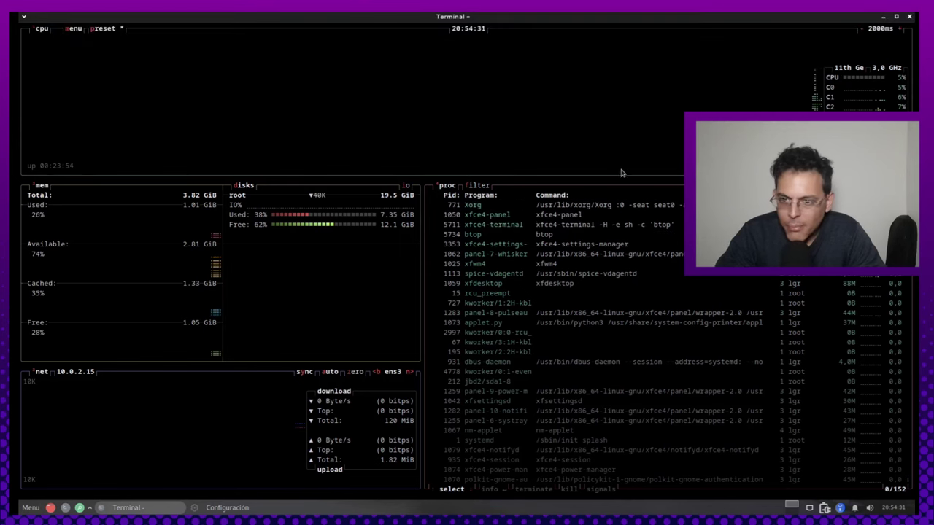
click(908, 16)
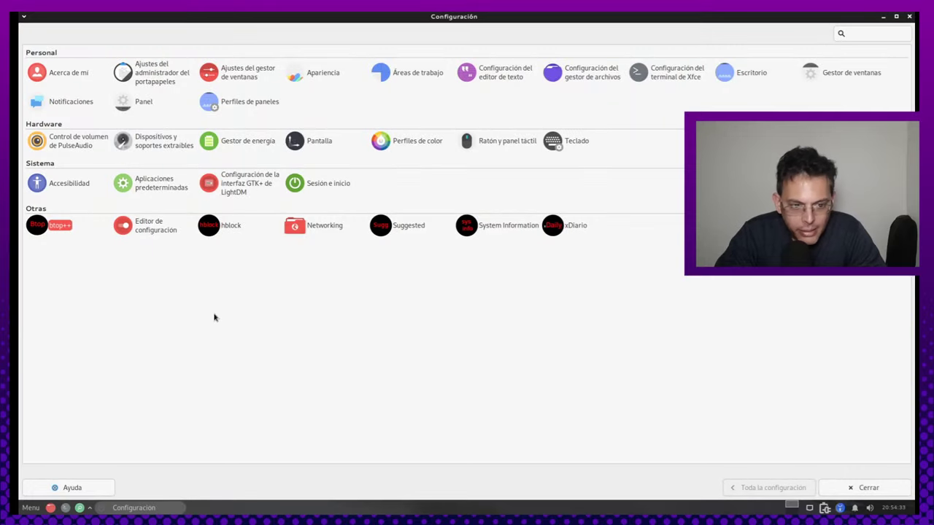
Step: Run hblock in the terminal, entering the administrator password and retrying once
click(229, 226)
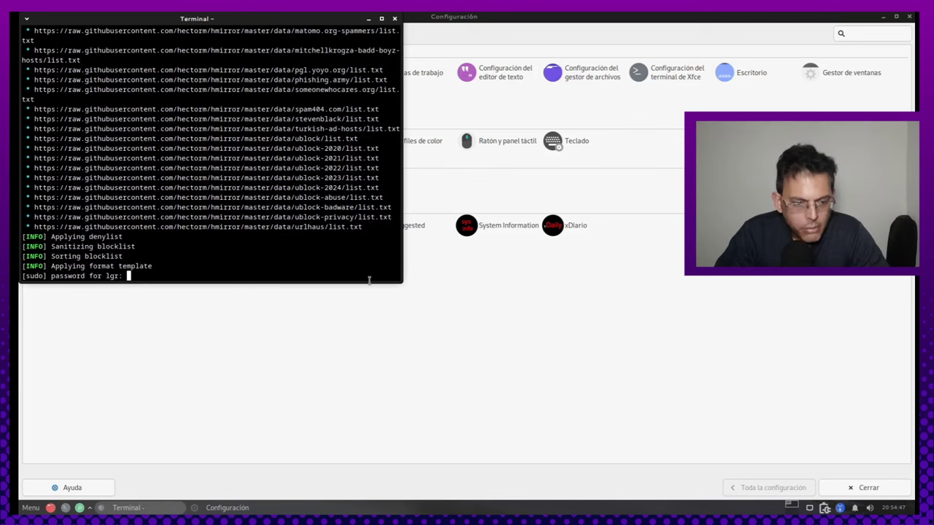
key(Return)
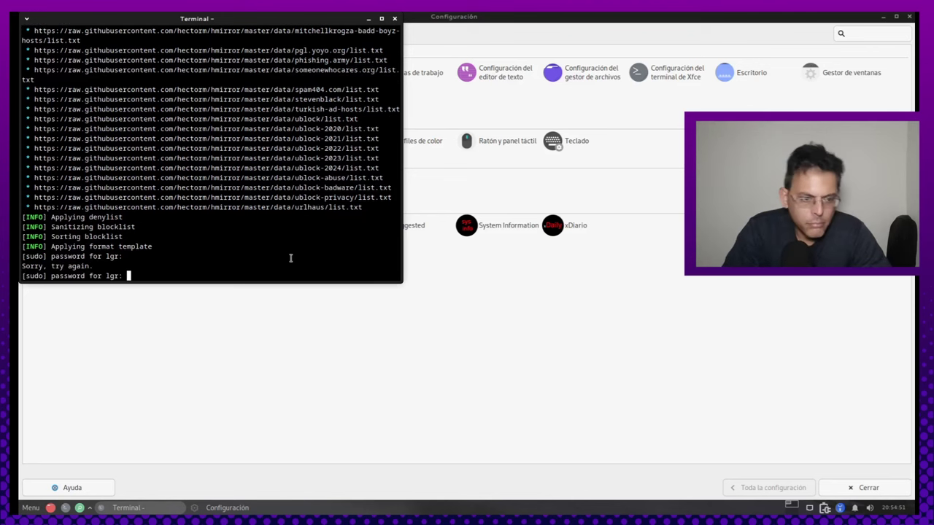
key(Return)
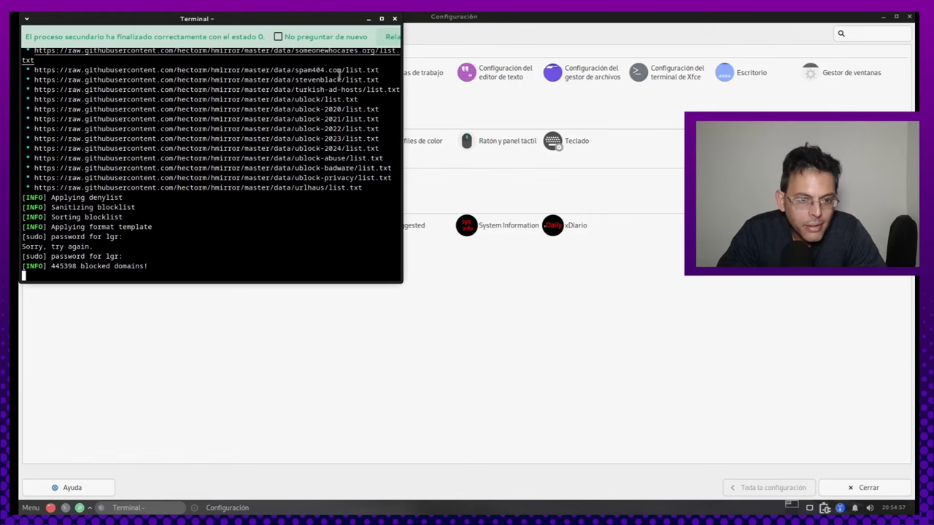
Step: Review hblock's 445398-domain output and copy the urlhaus blocklist link address
drag(310, 16, 492, 153)
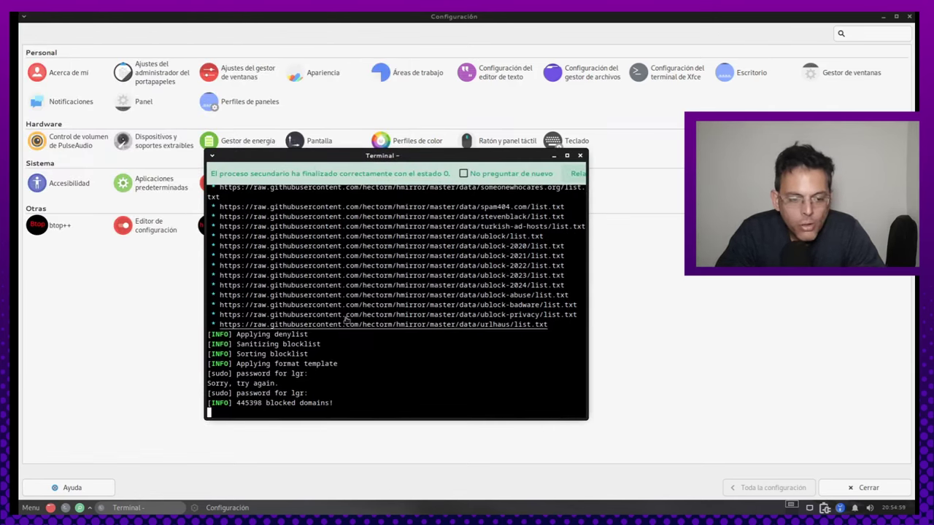
scroll(347, 321, up, 15)
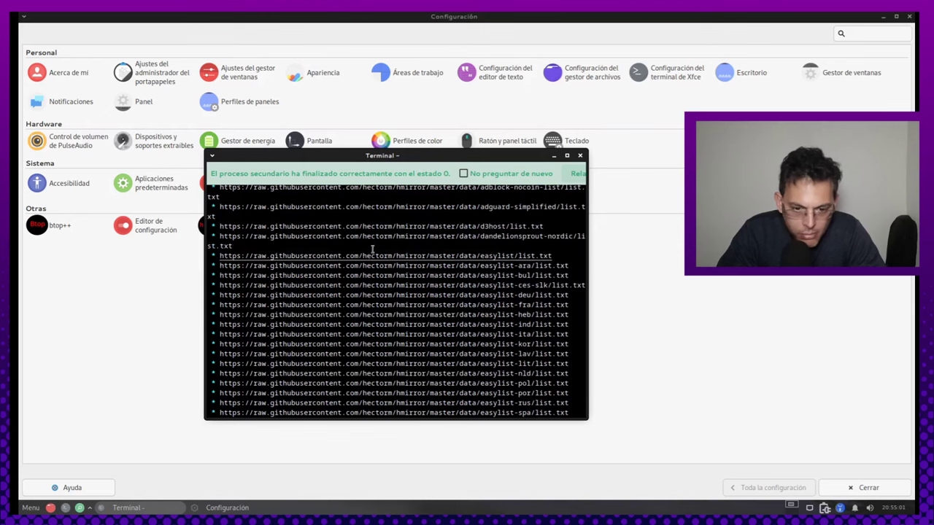
scroll(456, 262, down, 1)
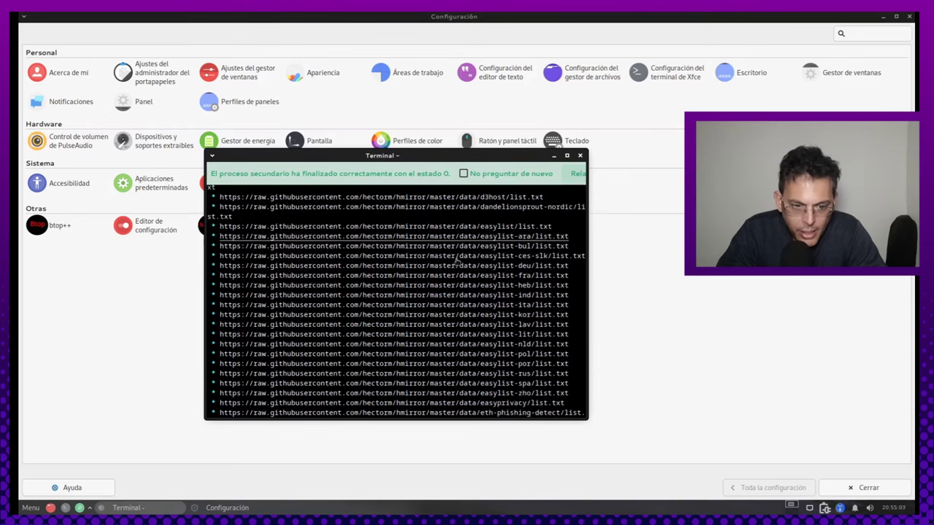
scroll(455, 262, down, 12)
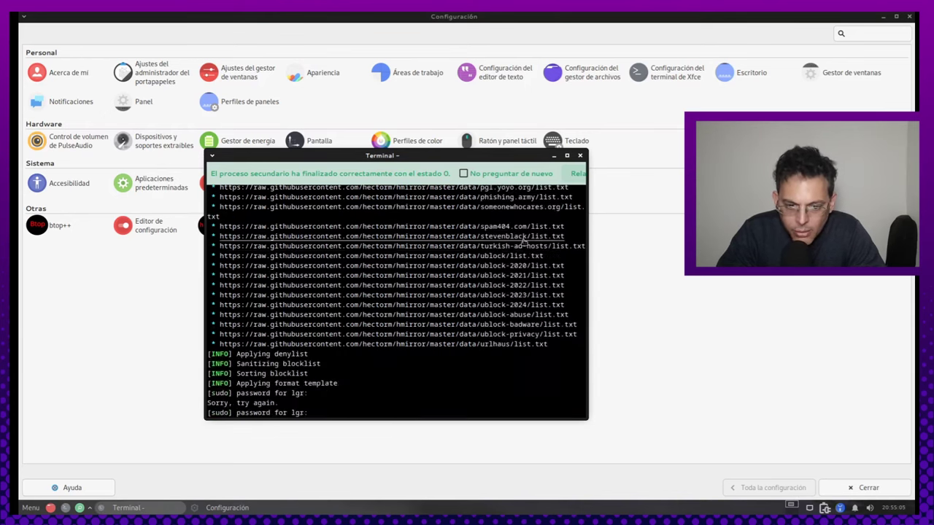
scroll(524, 241, up, 7)
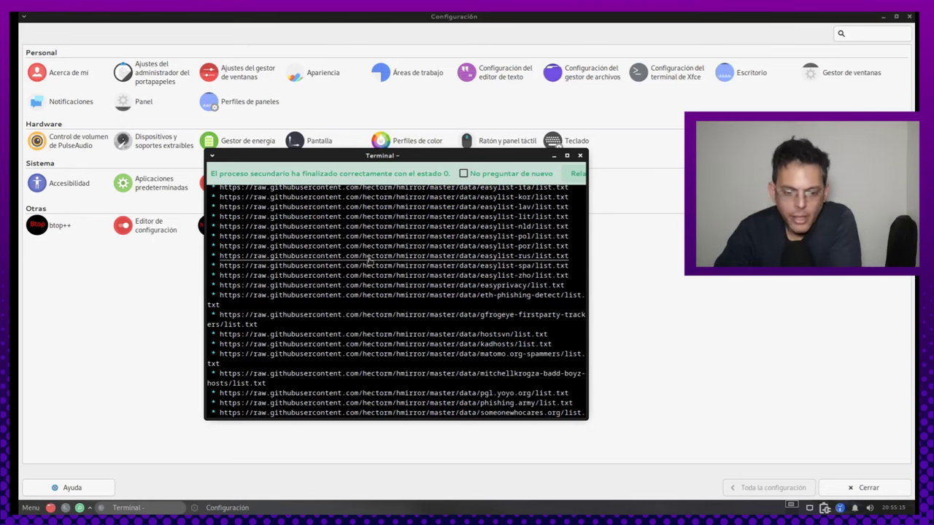
scroll(520, 291, down, 1)
scroll(496, 288, down, 7)
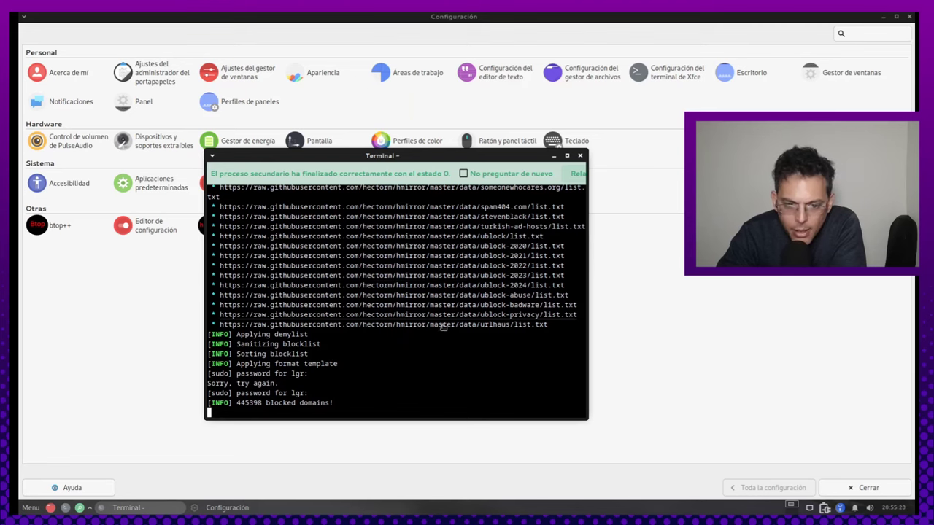
scroll(408, 310, up, 10)
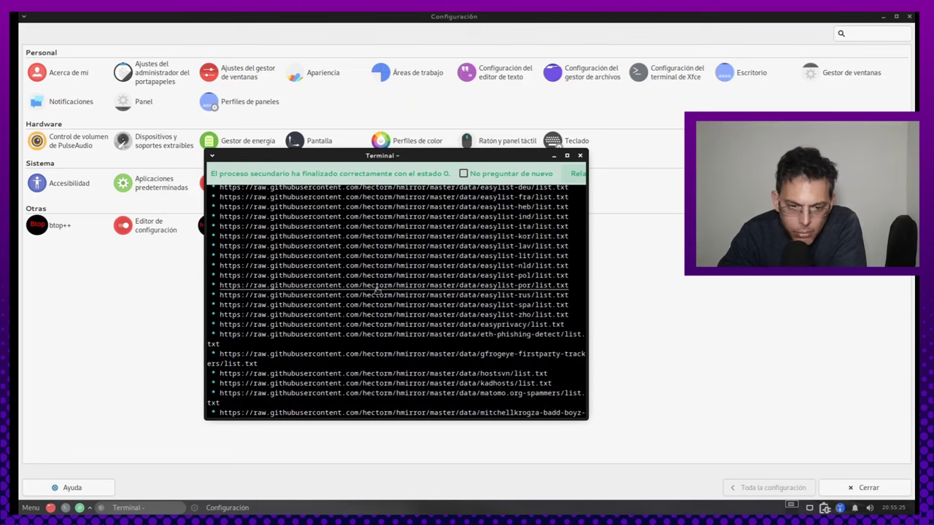
scroll(377, 291, up, 4)
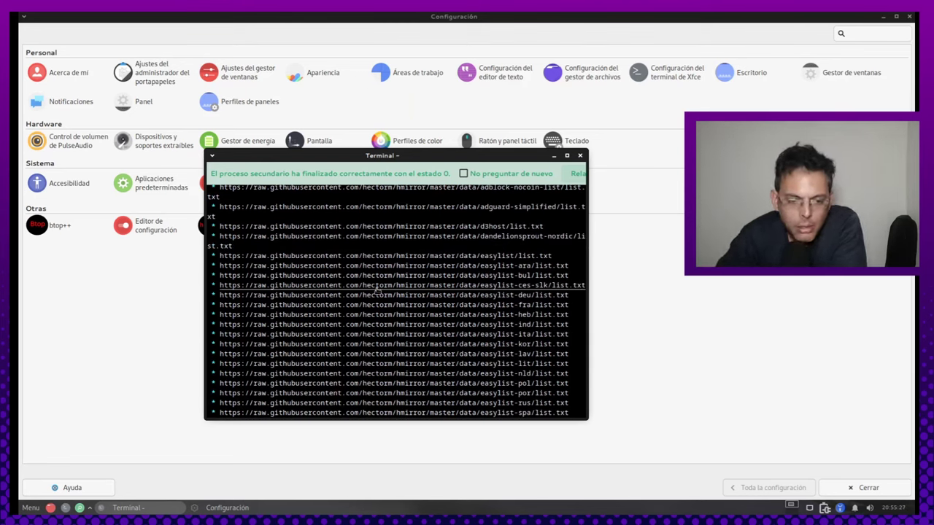
scroll(437, 281, down, 14)
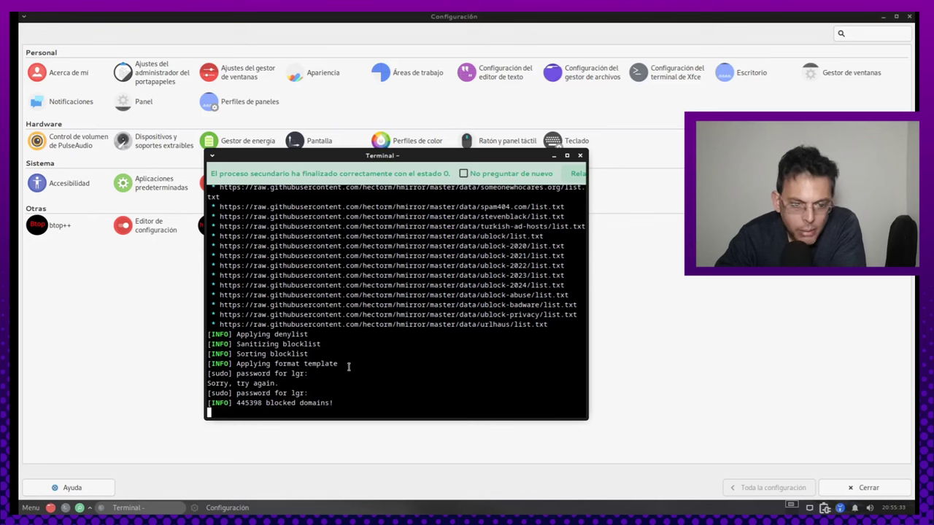
scroll(415, 278, up, 5)
scroll(452, 218, down, 5)
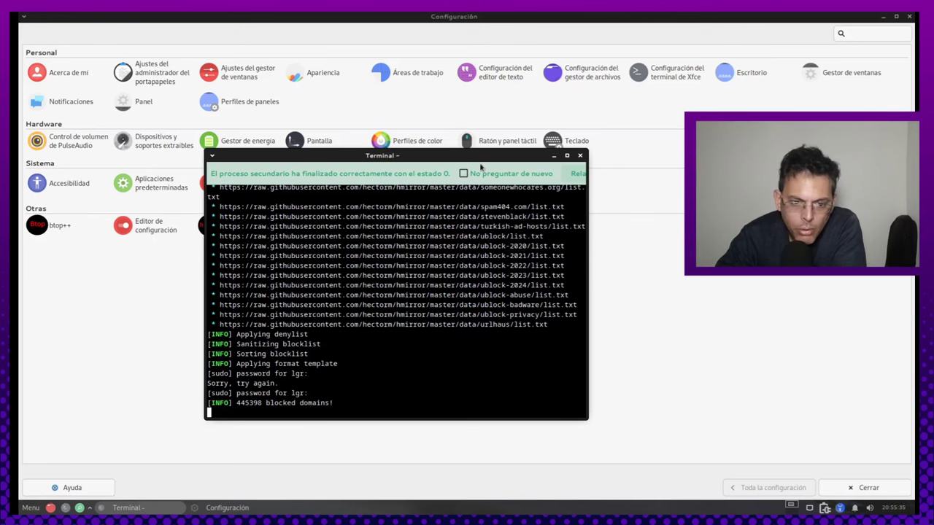
drag(455, 158, 504, 162)
scroll(510, 292, up, 4)
scroll(555, 321, down, 4)
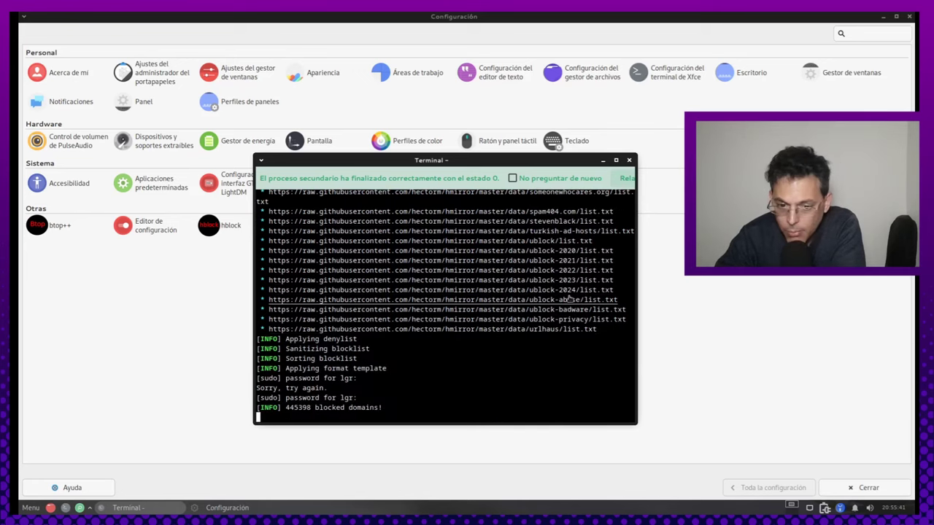
right_click(377, 330)
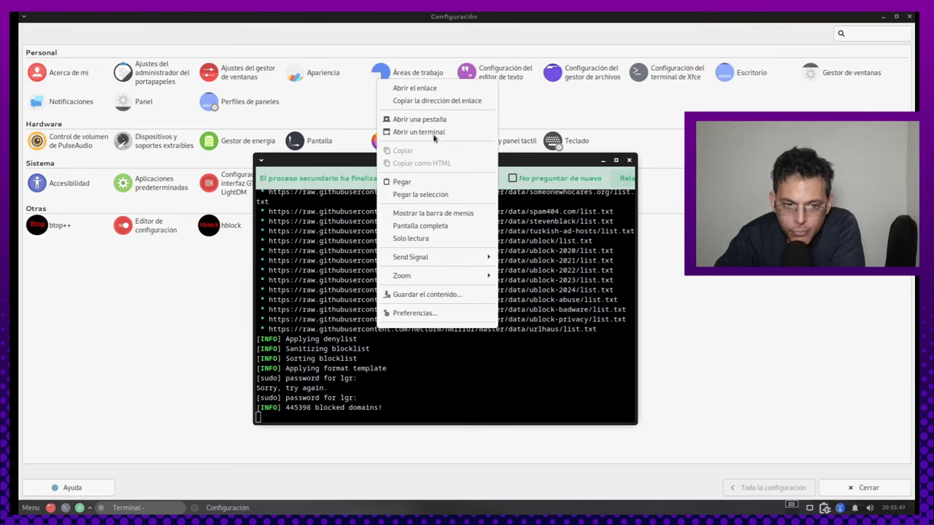
click(446, 103)
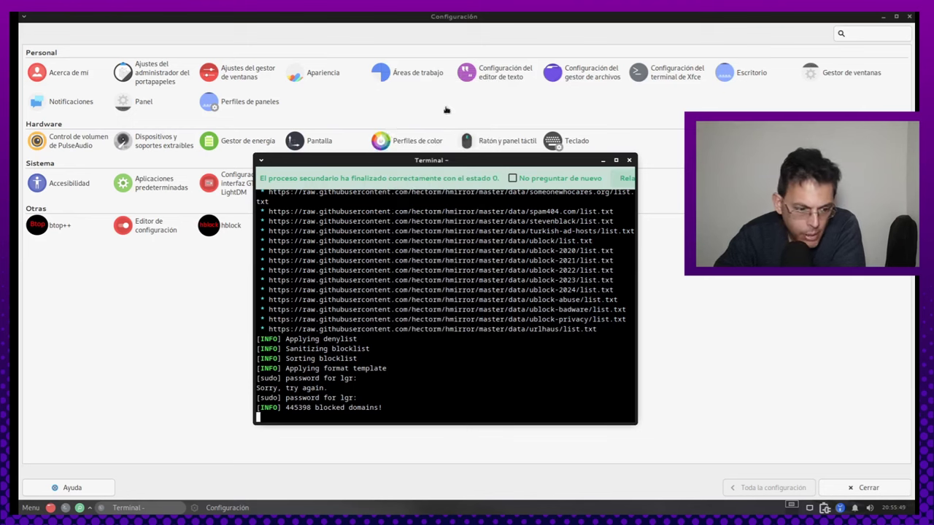
Step: Launch Firefox ESR, load the hmirror urlhaus list.txt blocklist and enlarge the page text
click(30, 509)
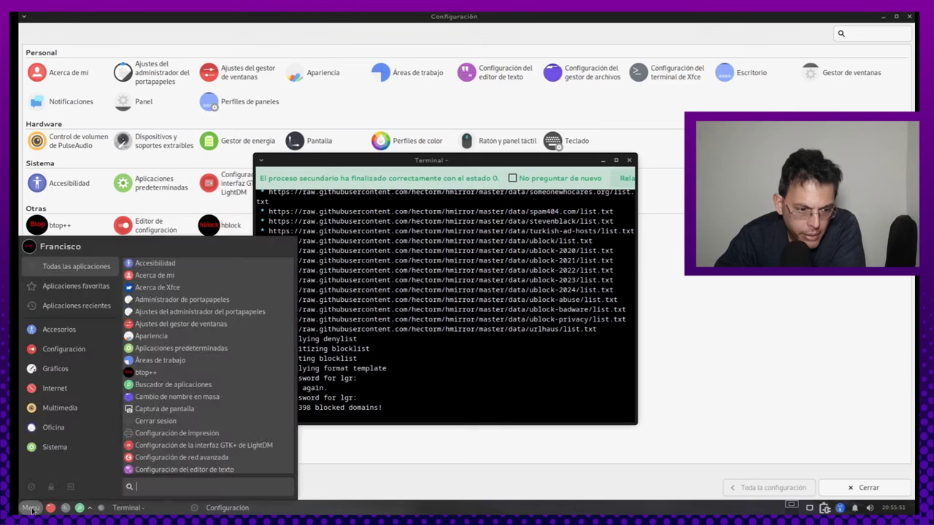
click(76, 389)
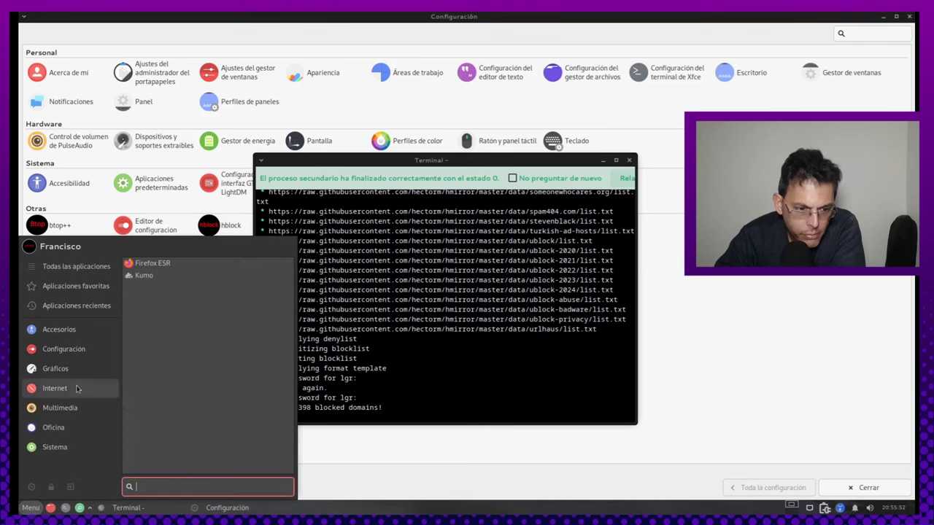
click(150, 264)
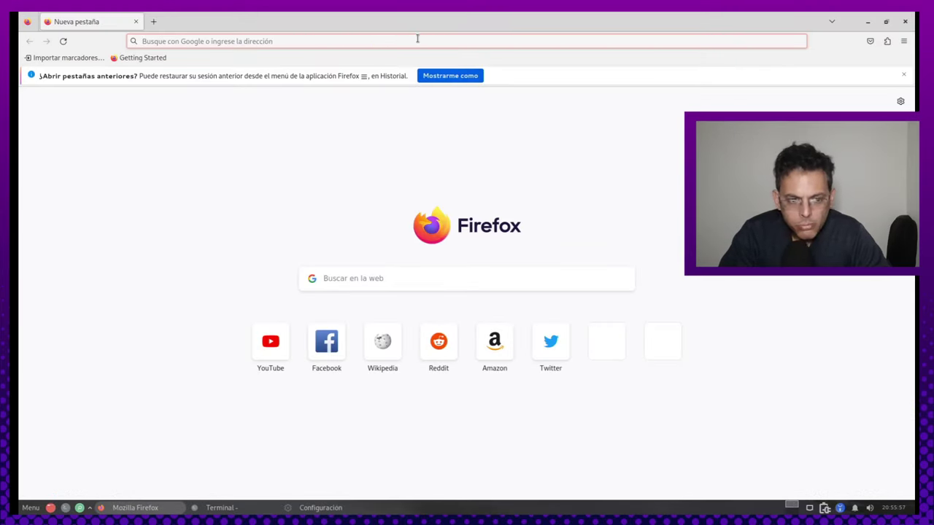
text(https://raw.githubusercontent.com/hectorm/hmirror/master/data/urlhaus/list.txt)
key(Return)
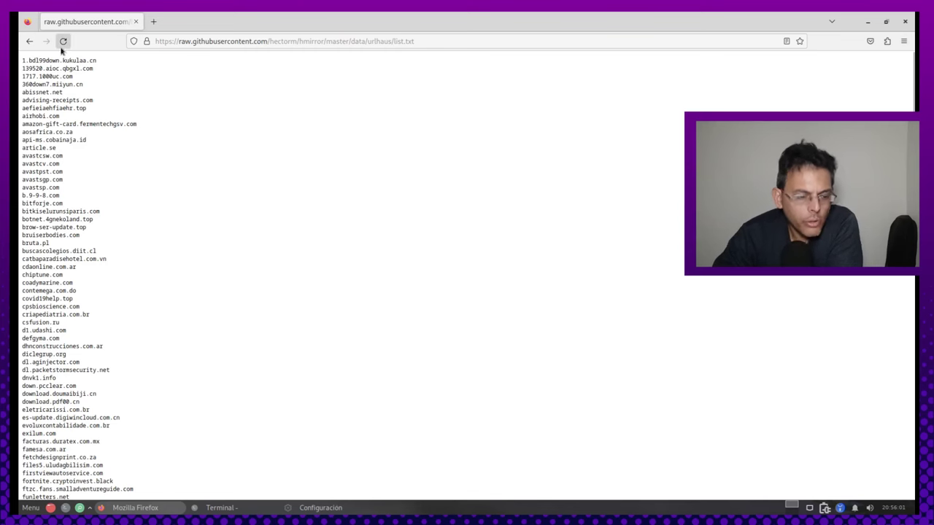
key(ctrl+plus)
key(ctrl+plus)
key(ctrl+plus)
key(ctrl+plus)
key(ctrl+plus)
key(ctrl+plus)
key(ctrl+plus)
key(ctrl+plus)
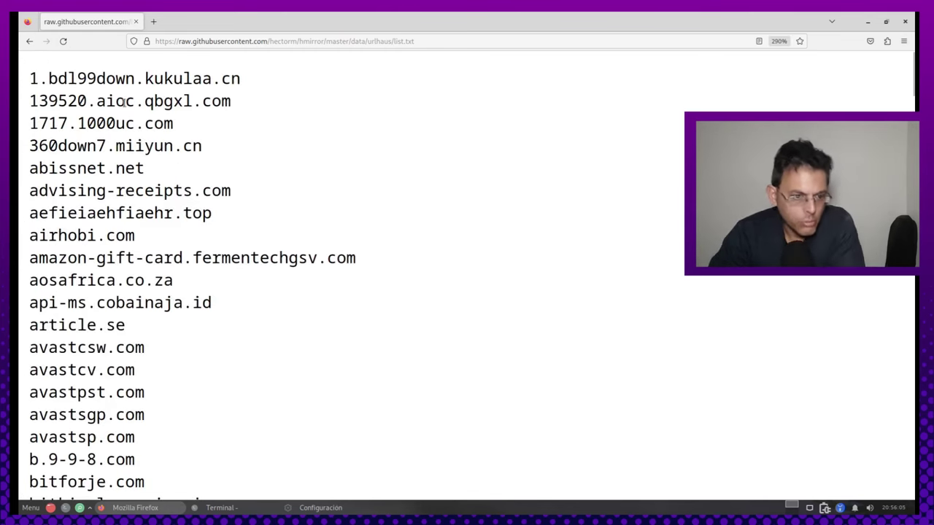
Step: Scroll through the blocked domains down to the final entry, zakk.co.za
scroll(202, 143, down, 6)
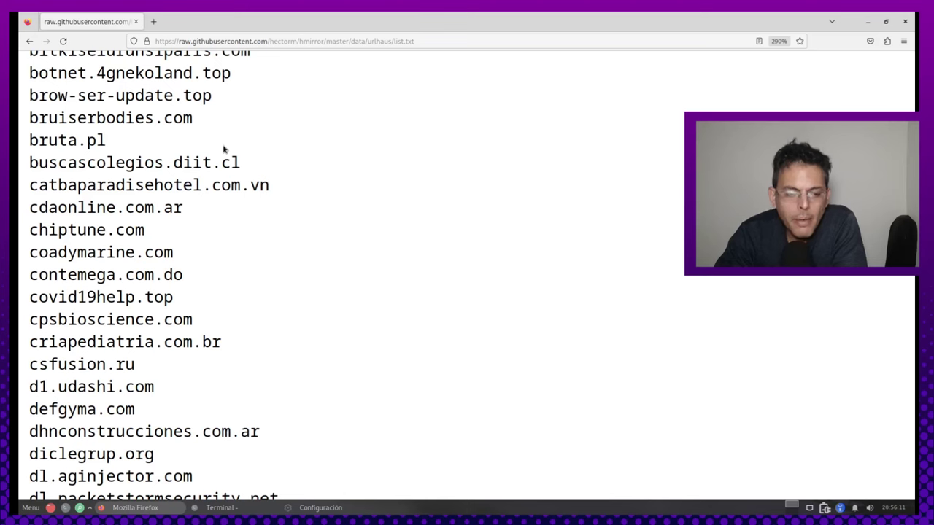
scroll(175, 273, down, 8)
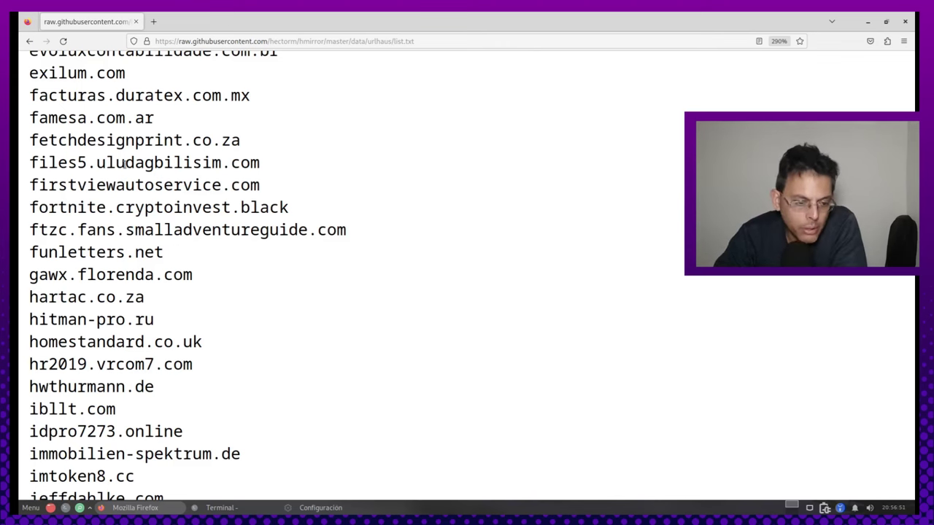
scroll(270, 257, down, 15)
scroll(256, 244, down, 10)
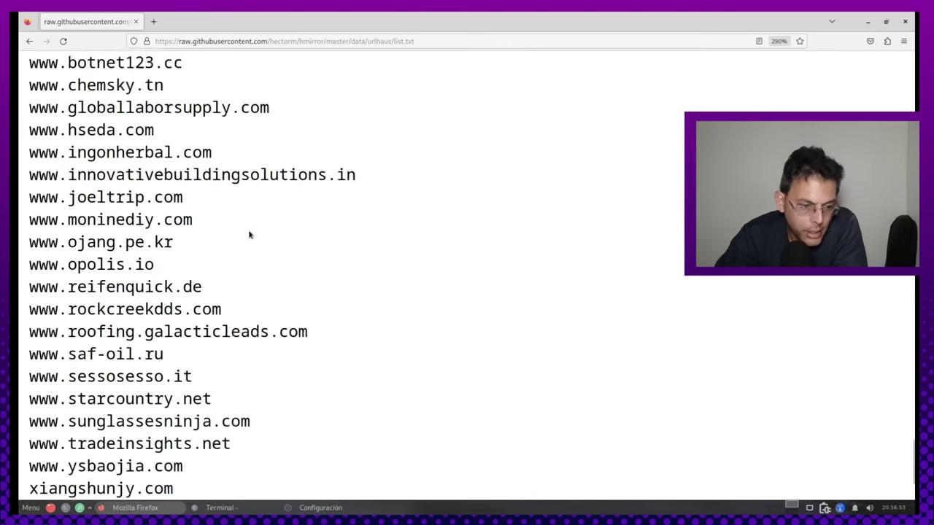
scroll(243, 215, up, 10)
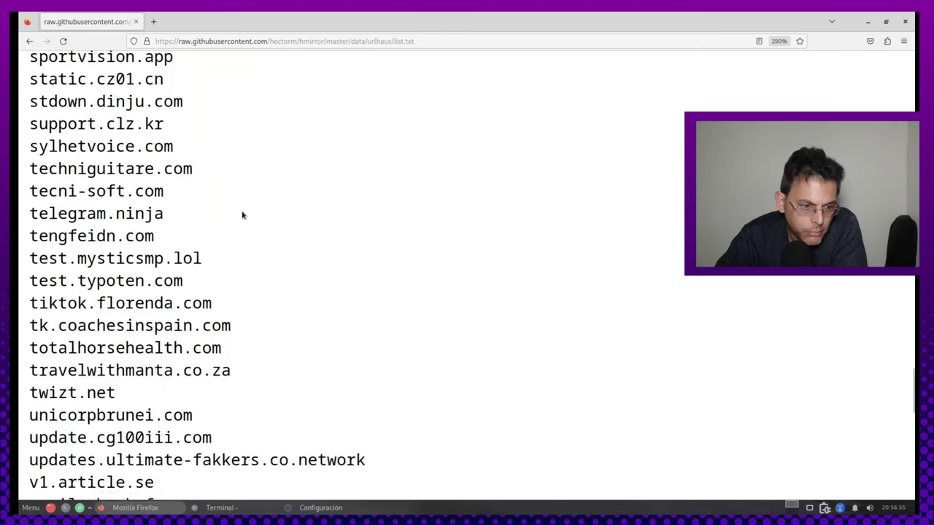
scroll(241, 212, down, 2)
scroll(243, 215, up, 1)
scroll(243, 215, up, 2)
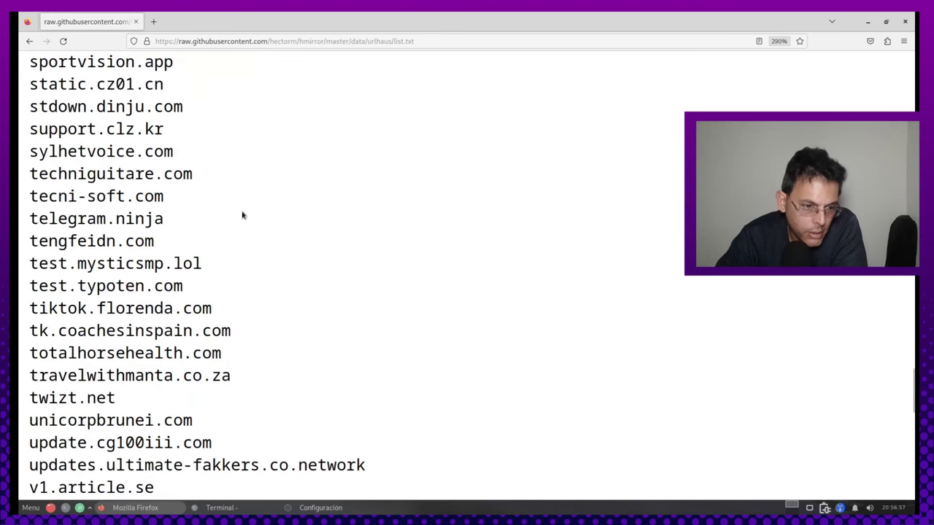
scroll(243, 215, up, 7)
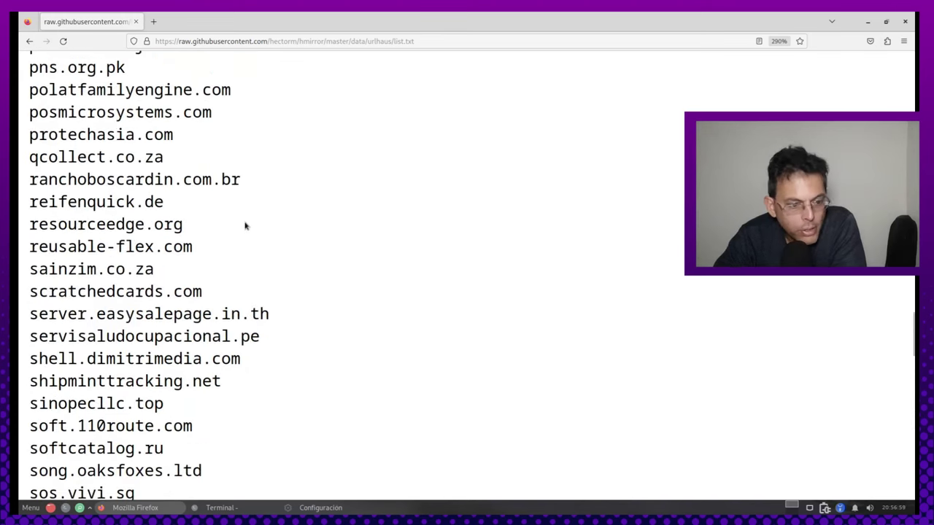
scroll(252, 222, down, 5)
scroll(250, 216, down, 6)
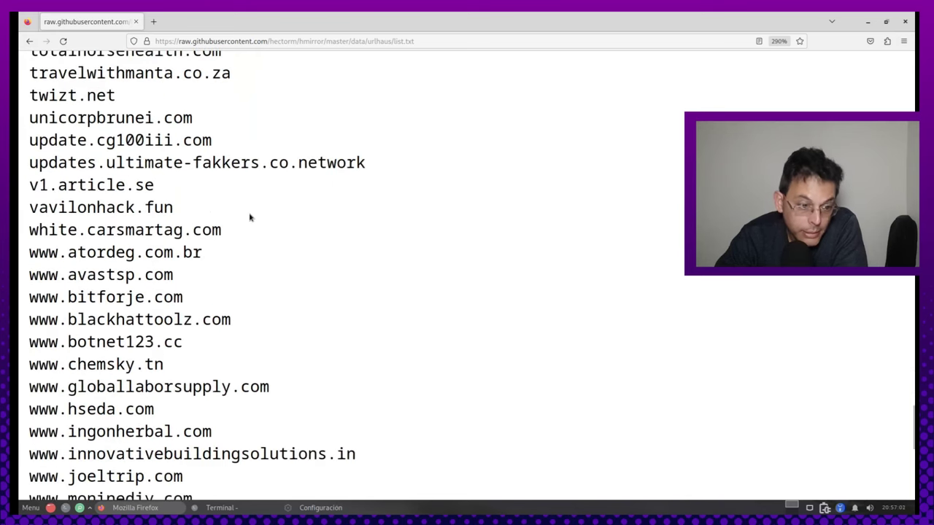
scroll(288, 239, down, 4)
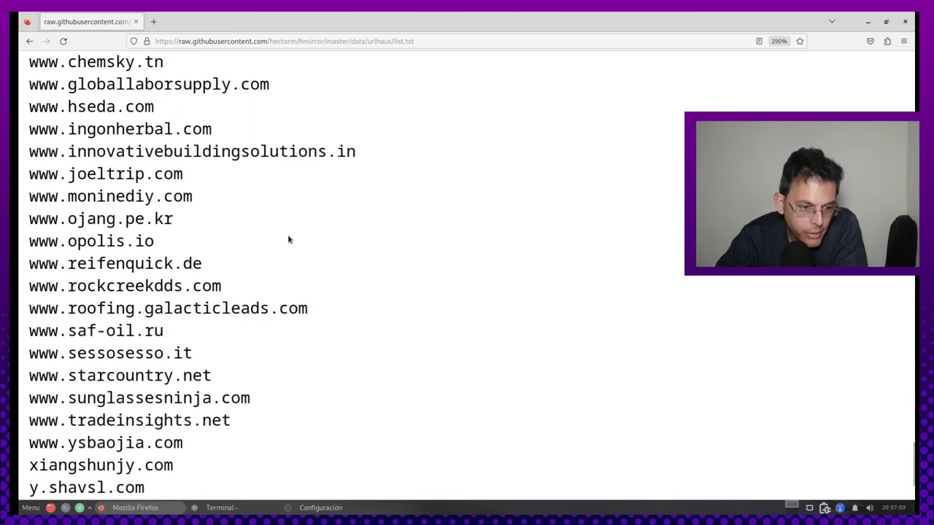
scroll(244, 336, down, 2)
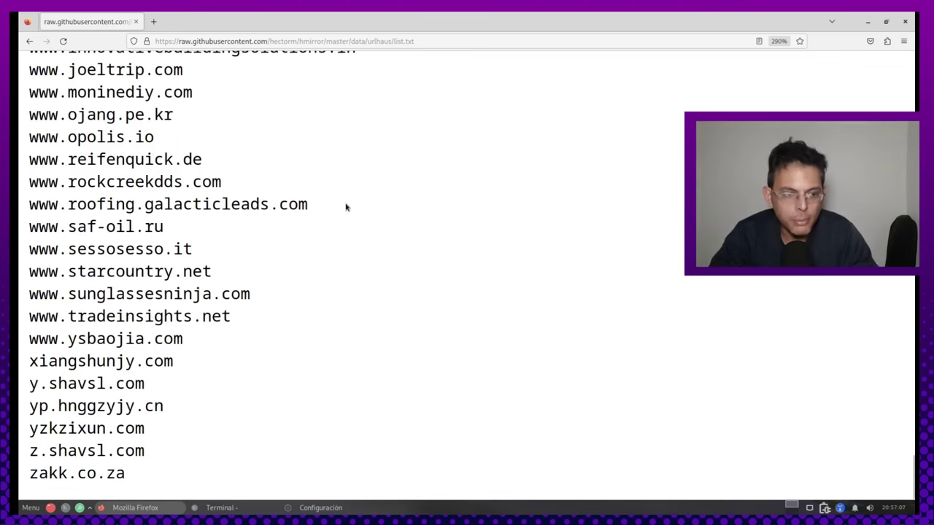
Step: Close Firefox, review the hblock output of 445398 blocked domains, then close the terminal
click(906, 20)
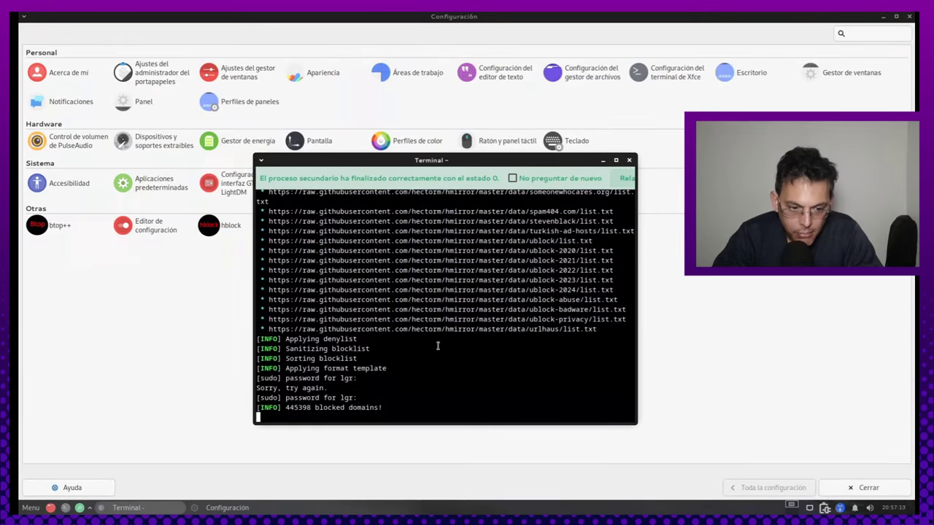
click(63, 390)
click(379, 420)
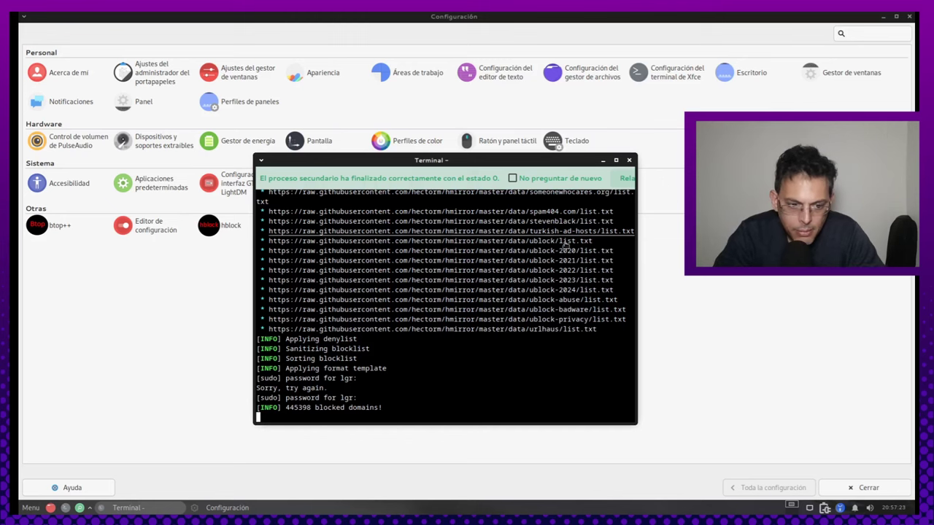
scroll(569, 241, up, 10)
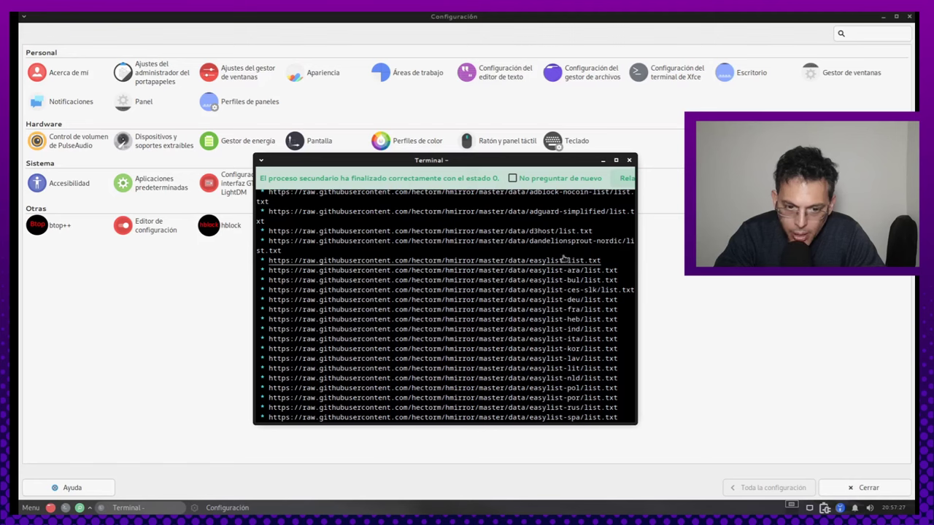
scroll(522, 306, down, 1)
scroll(518, 315, up, 1)
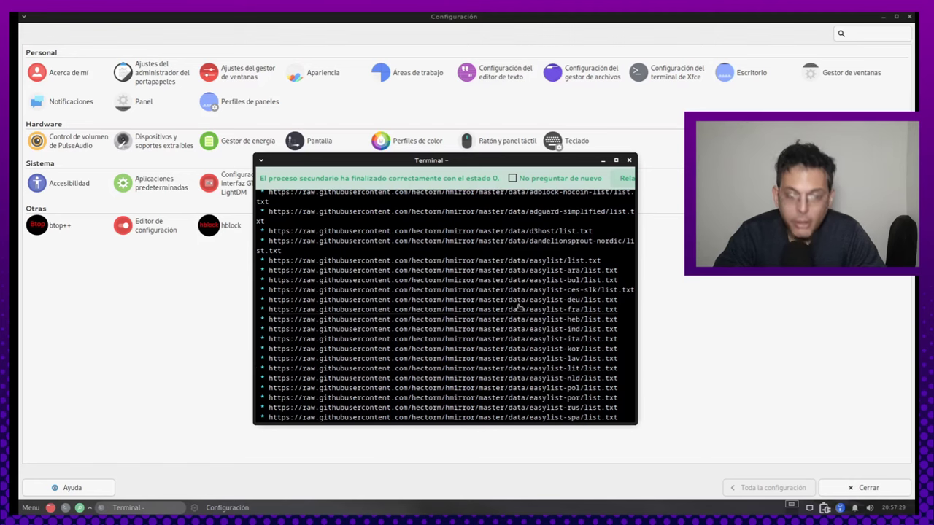
click(629, 160)
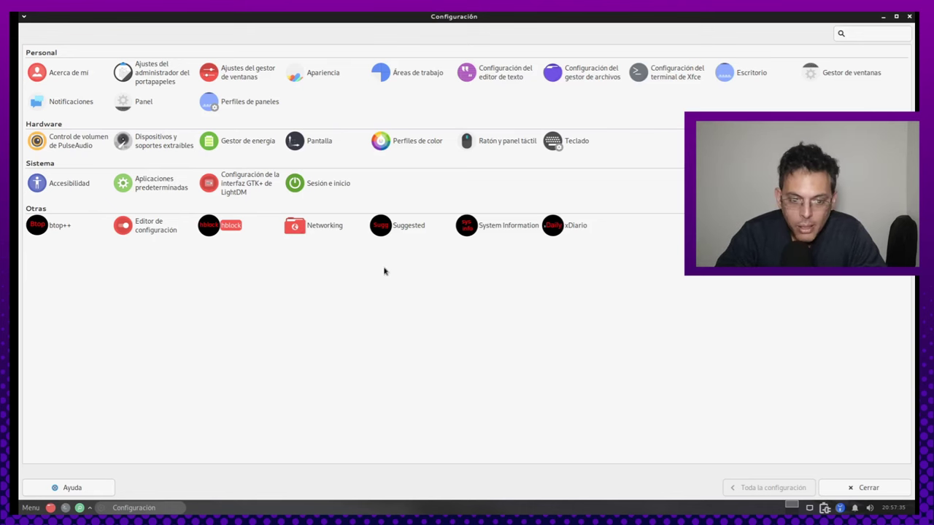
Step: Glance at Suggested Packages, close it, and launch the xDiario maintenance tool
click(414, 230)
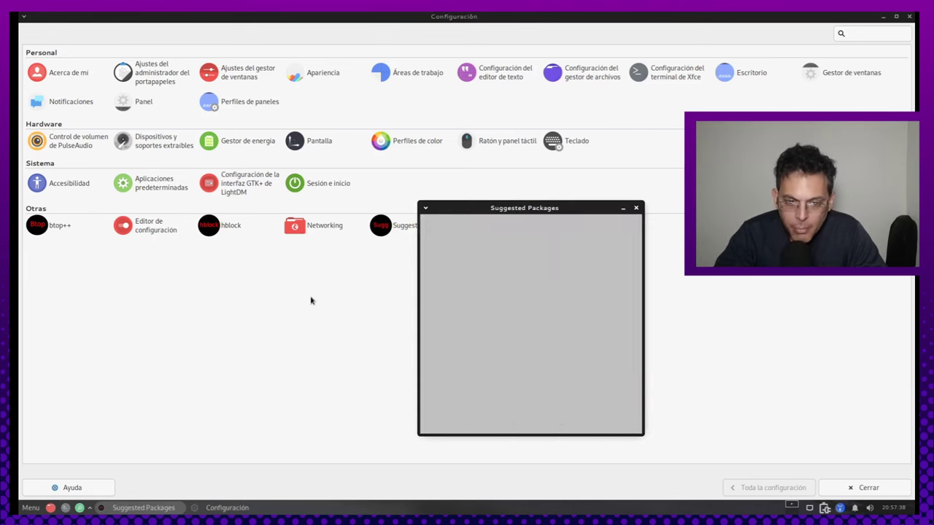
click(636, 209)
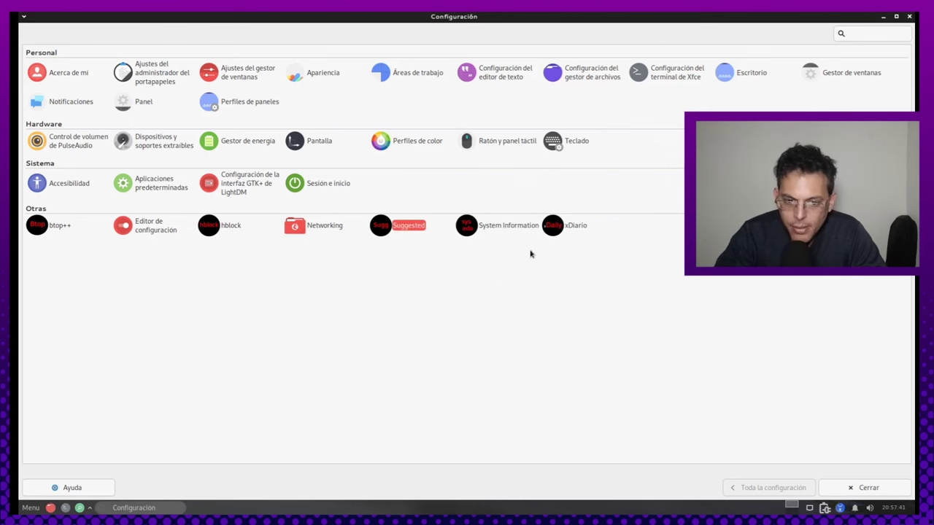
click(577, 227)
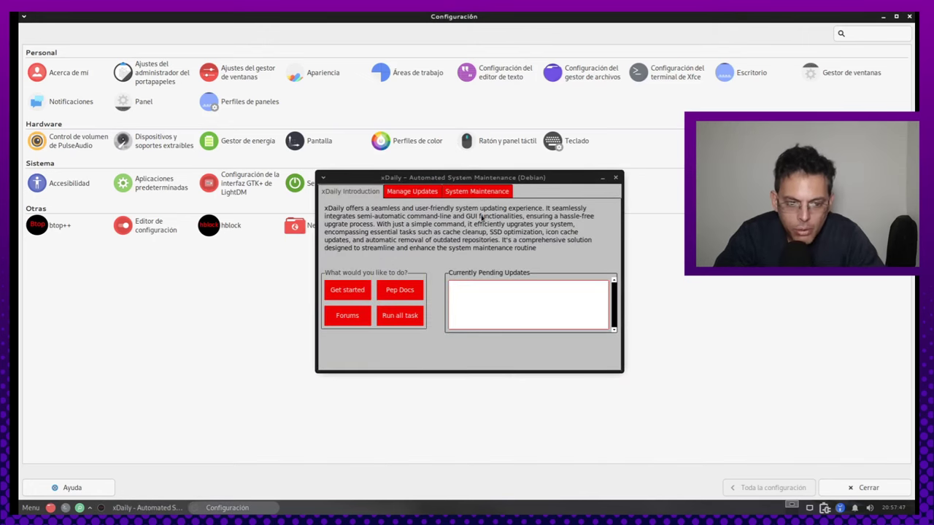
click(371, 204)
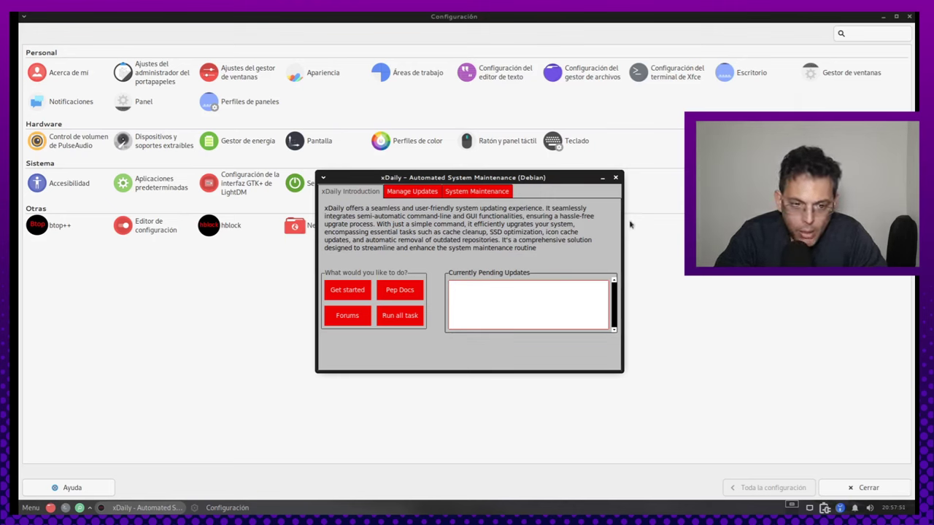
click(421, 195)
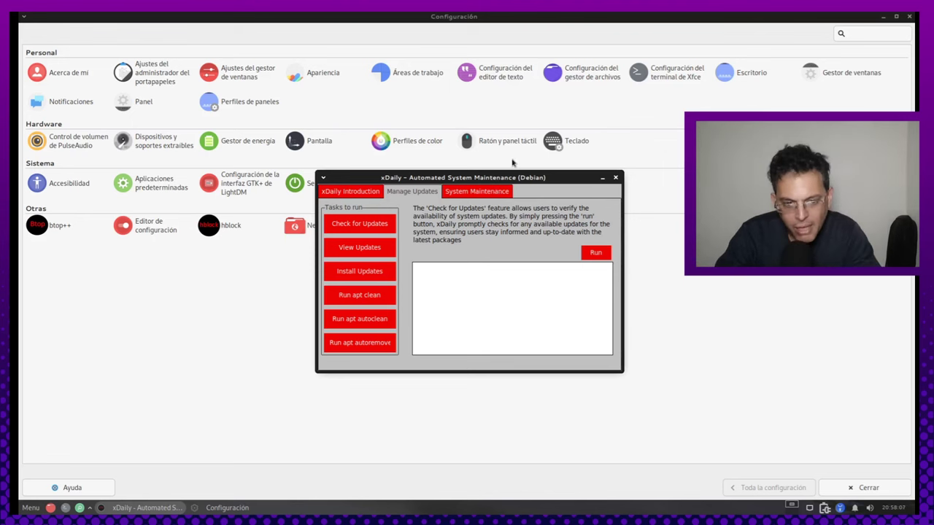
click(478, 191)
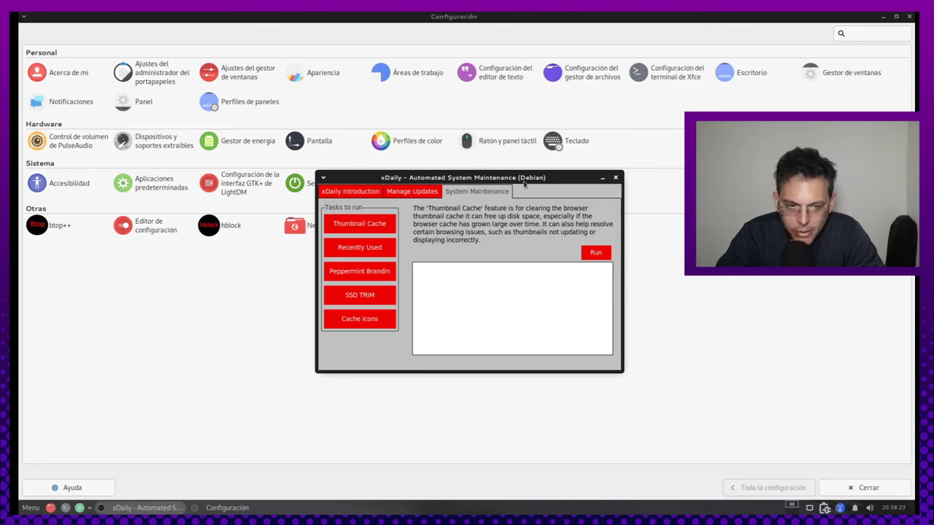
key(ctrl+Tab)
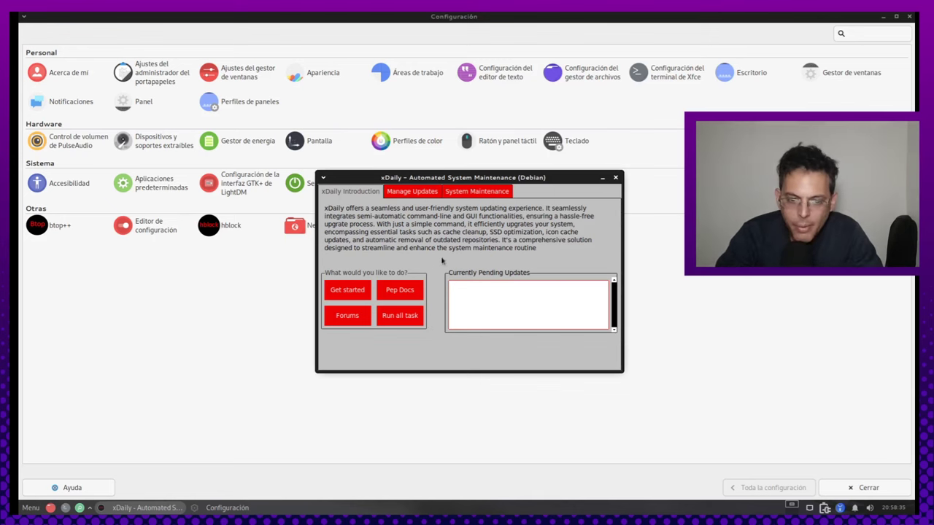
Step: Run the apt clean task from Manage Updates and submit the sudo password
click(560, 169)
click(382, 270)
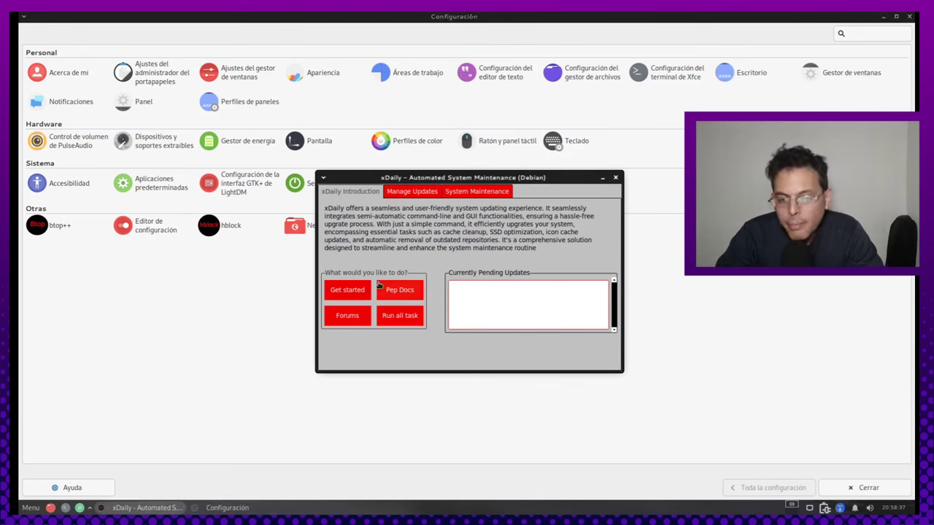
click(427, 183)
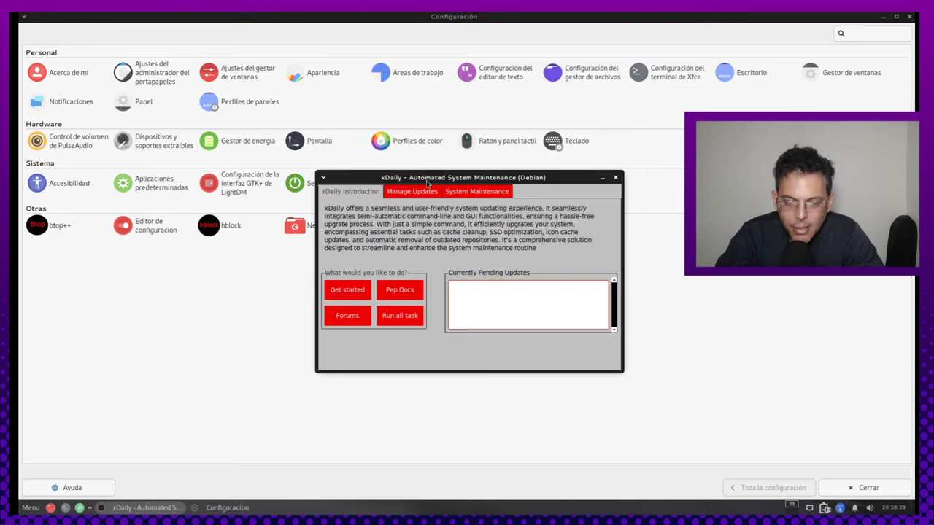
click(432, 191)
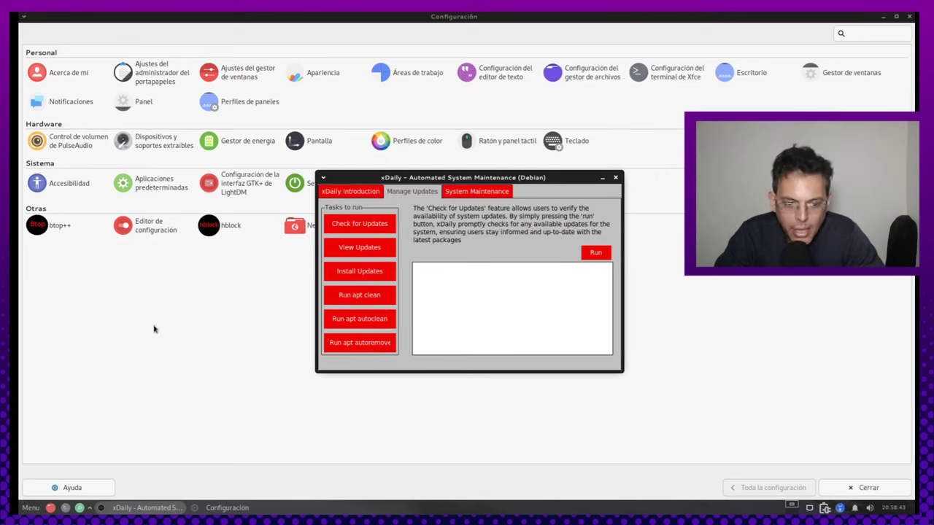
click(376, 298)
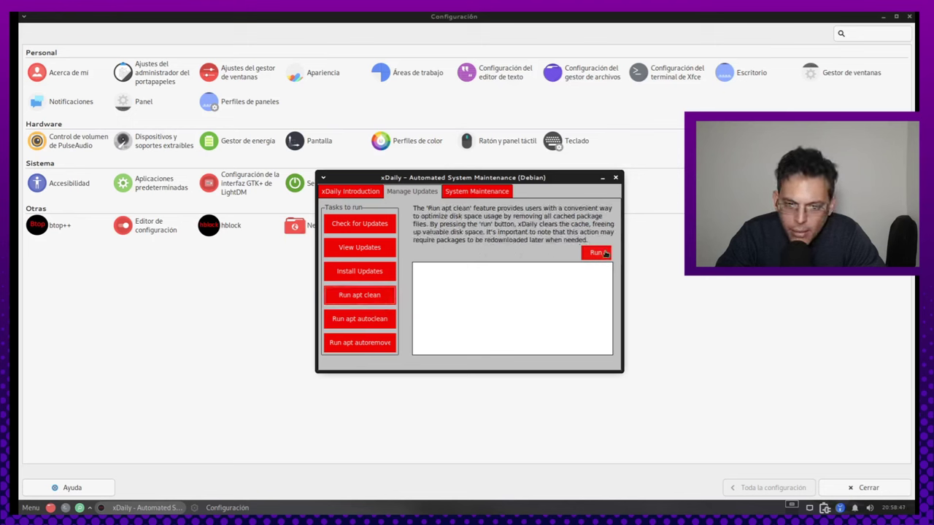
click(603, 253)
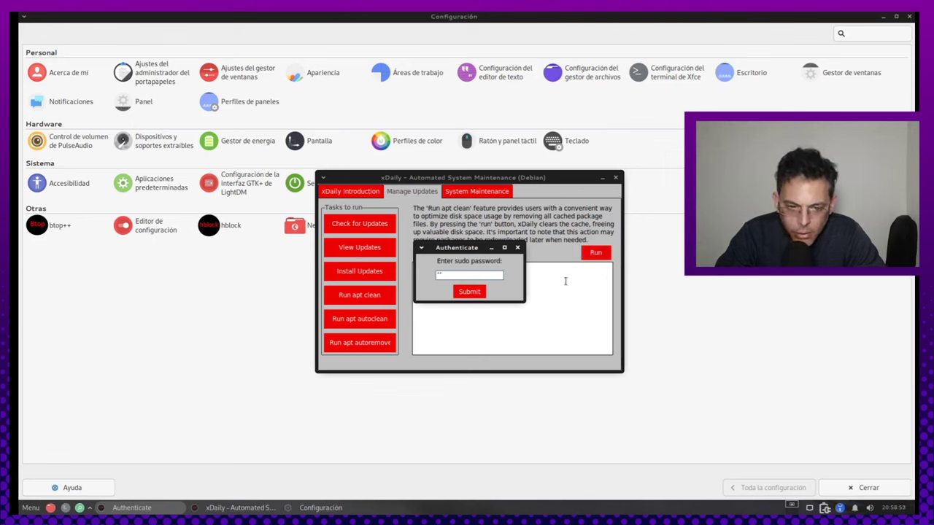
click(469, 291)
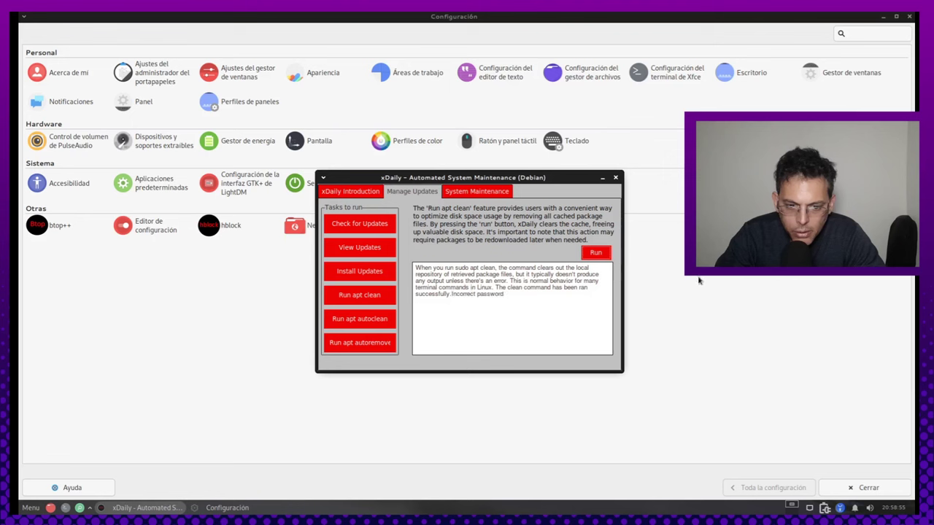
Step: Close the xDaily window and the Configuración settings manager, leaving the desktop showing
click(667, 276)
click(442, 284)
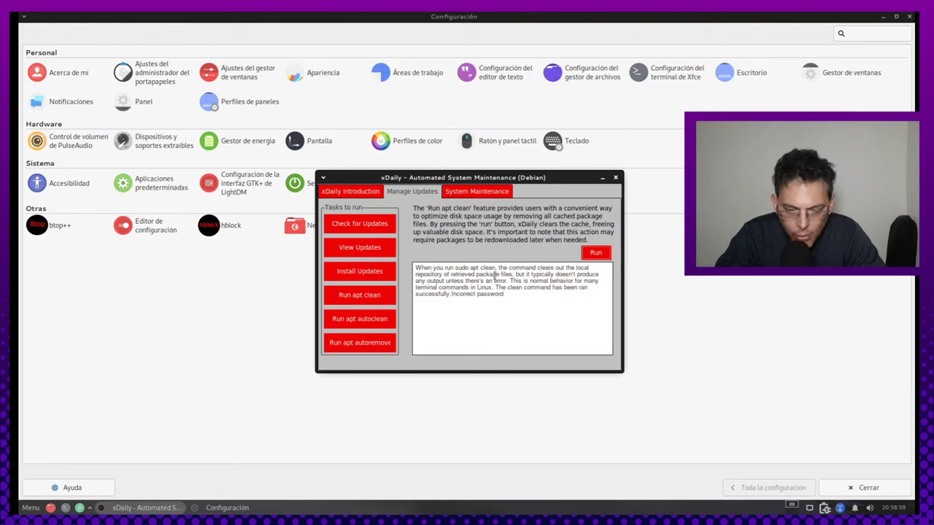
click(248, 507)
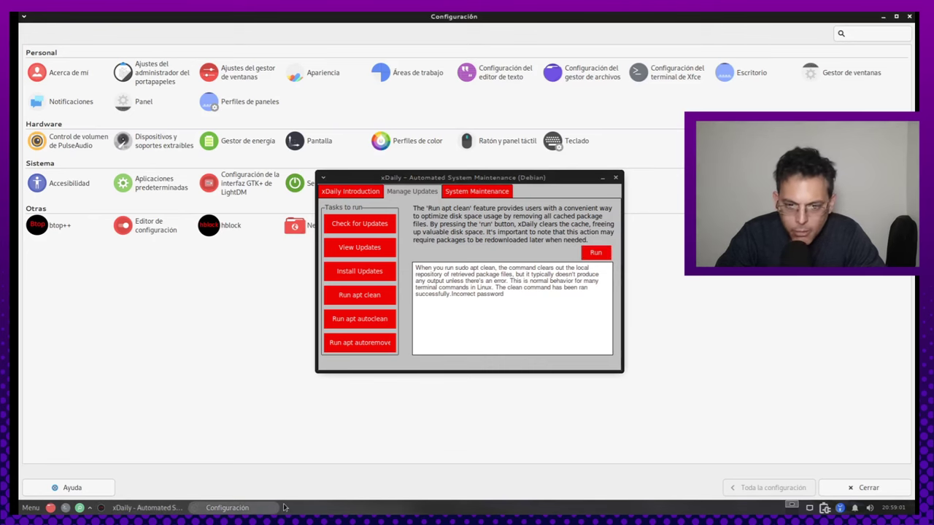
click(514, 233)
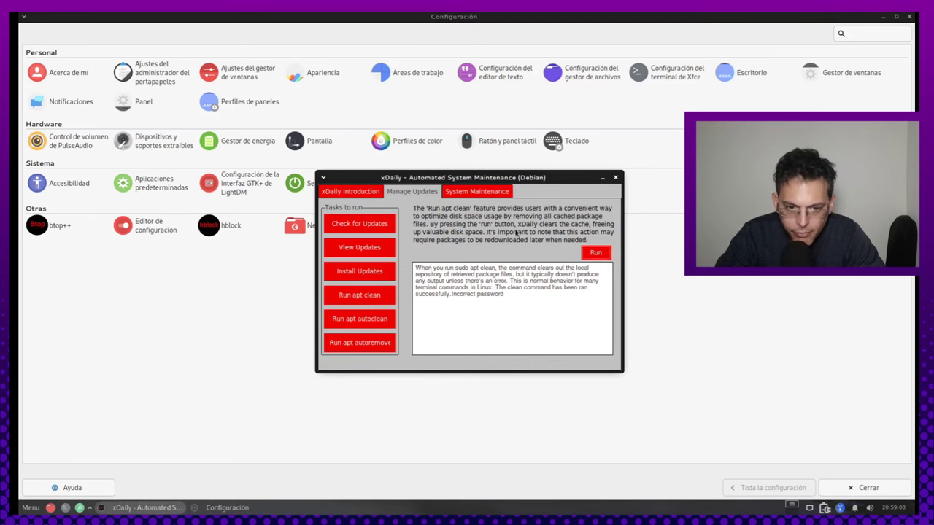
click(582, 170)
drag(582, 177, 728, 212)
click(499, 194)
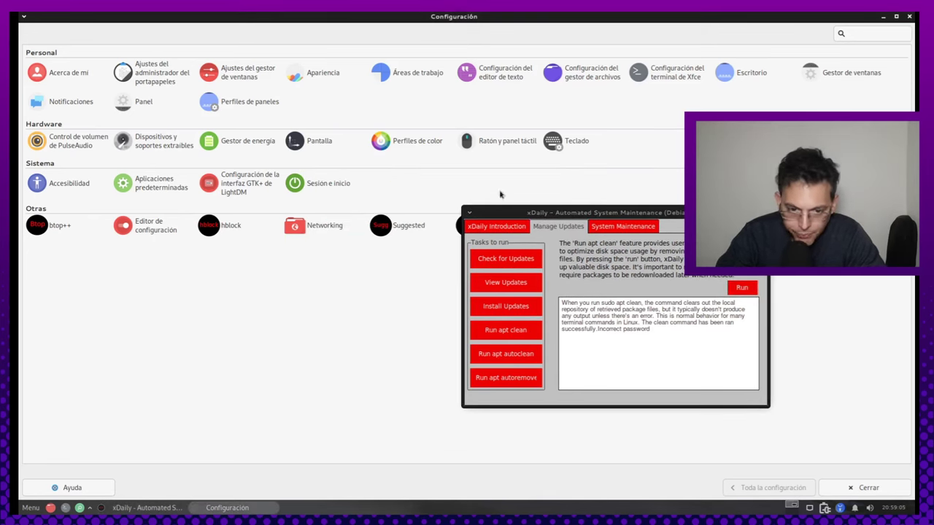
click(481, 227)
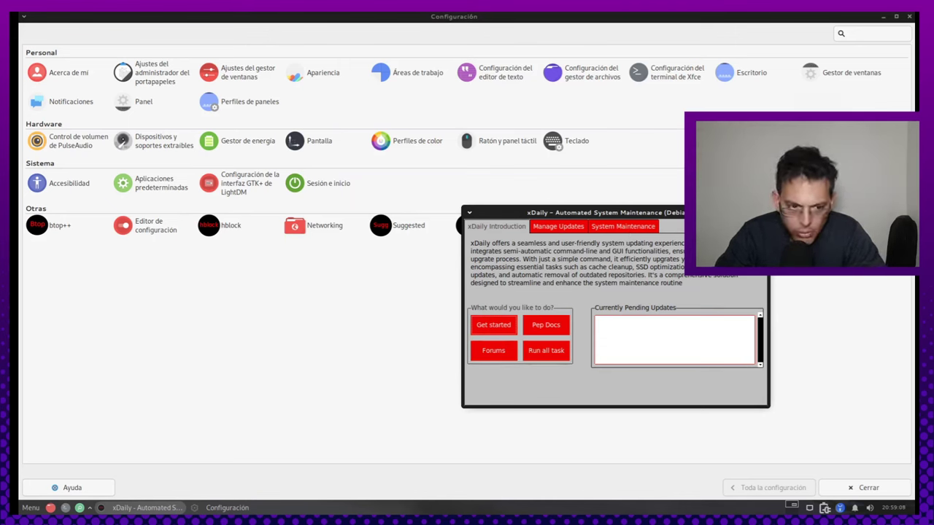
key(alt+F4)
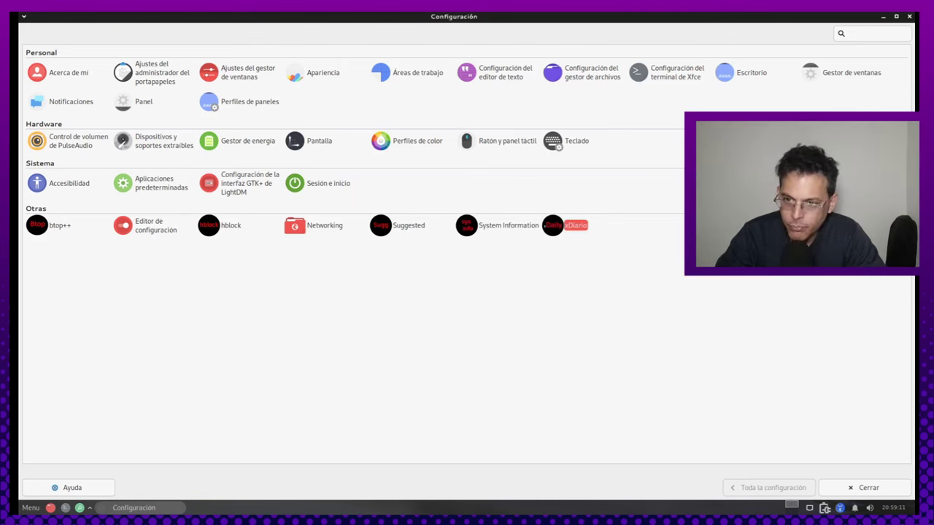
click(909, 16)
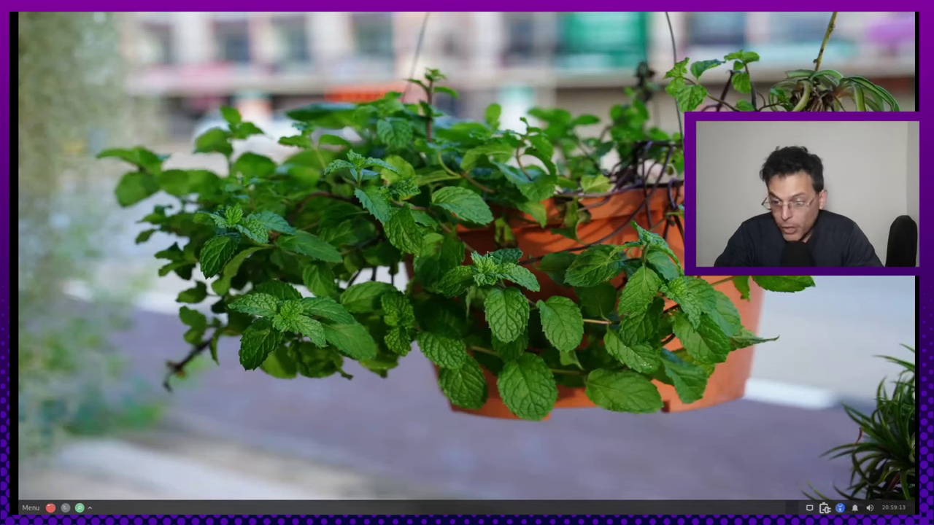